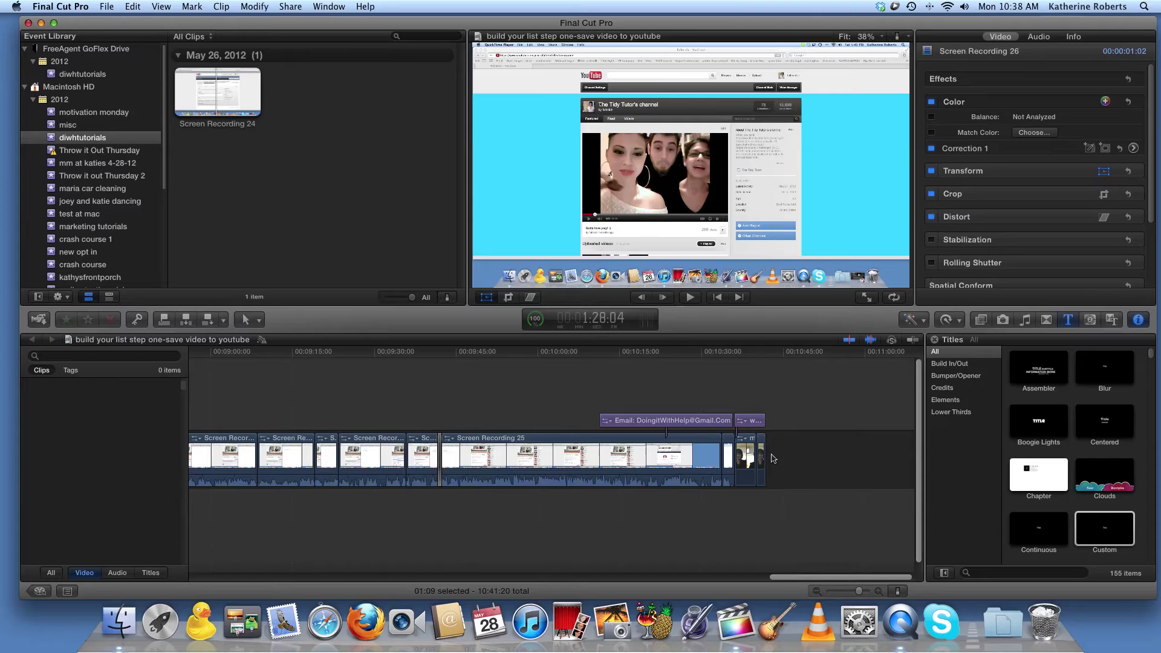
Step: Record a voiceover of about 17 seconds with the built-in microphone, placed just past the last clip in the timeline
left_click(770, 459)
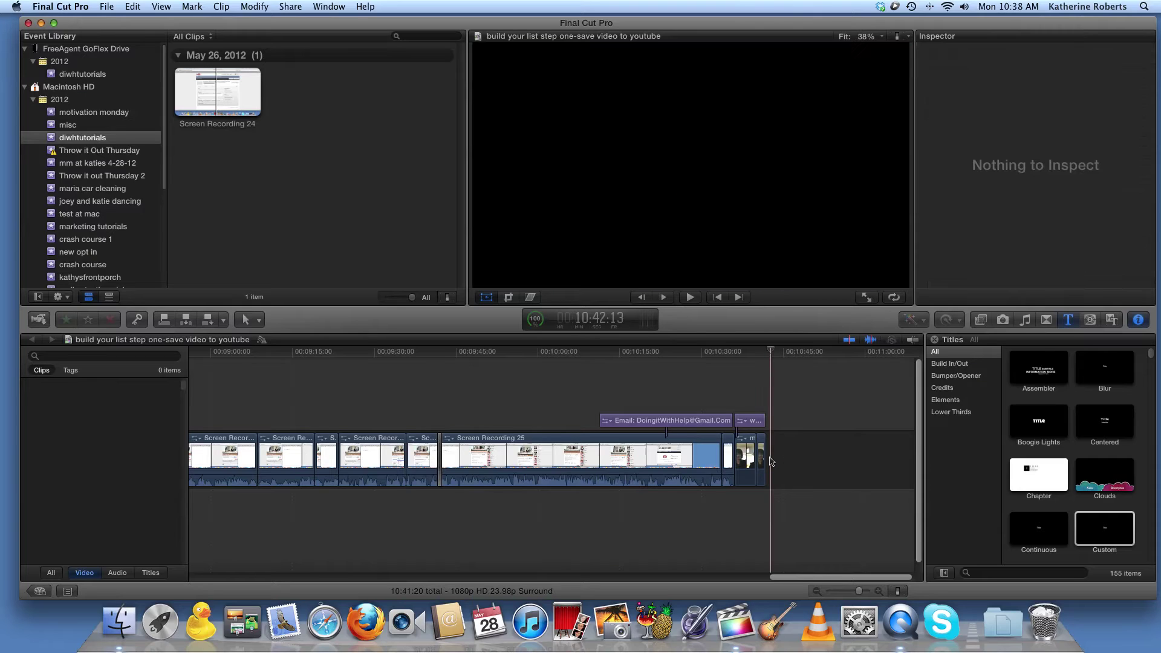
left_click(180, 103)
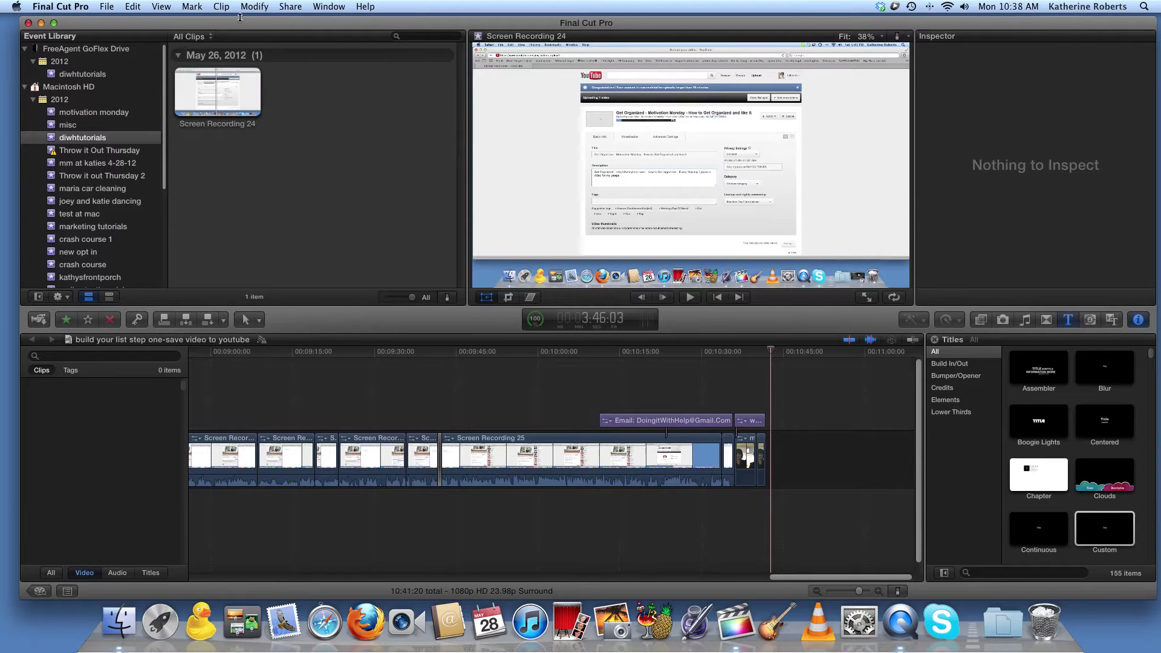
left_click(328, 6)
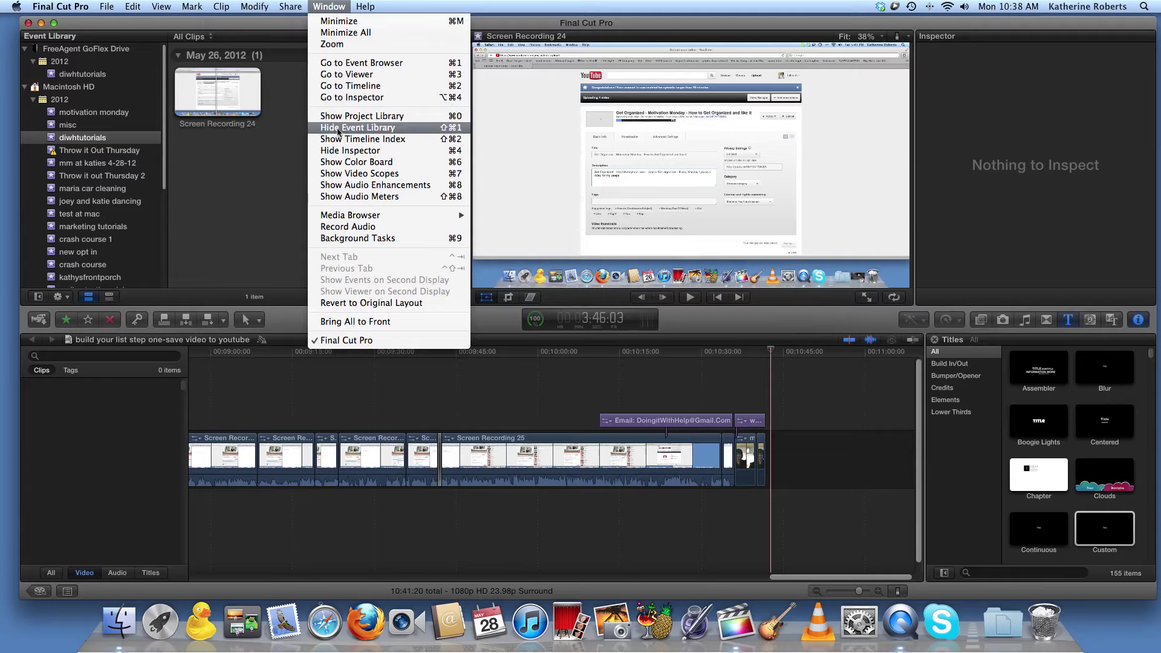
left_click(363, 229)
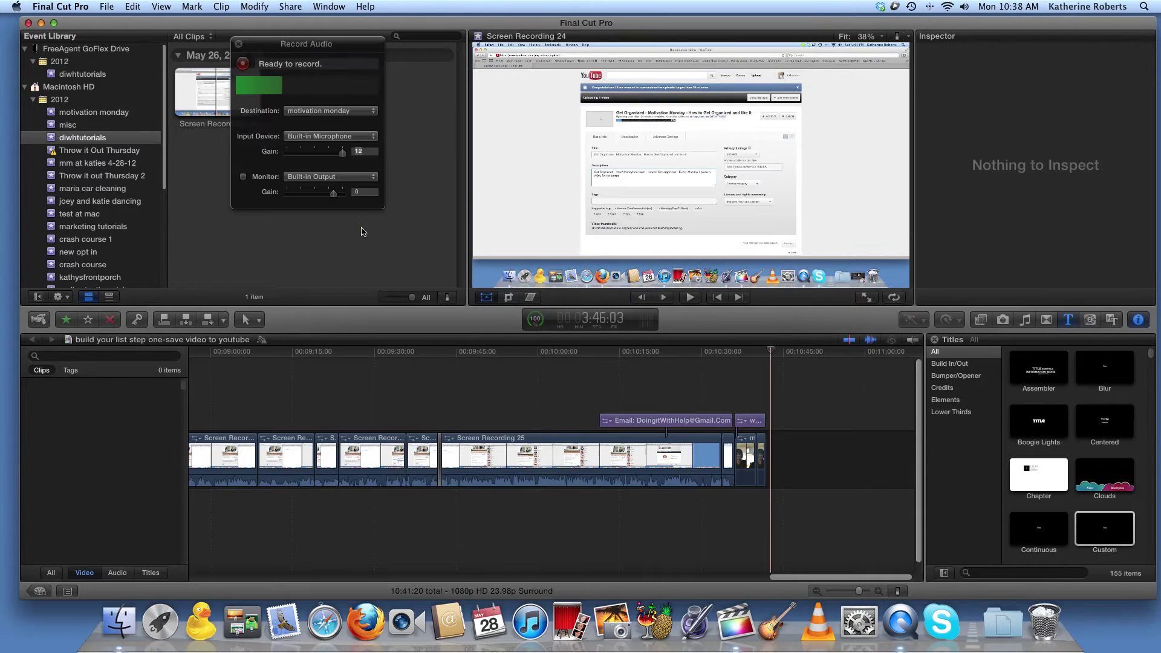
left_click(242, 64)
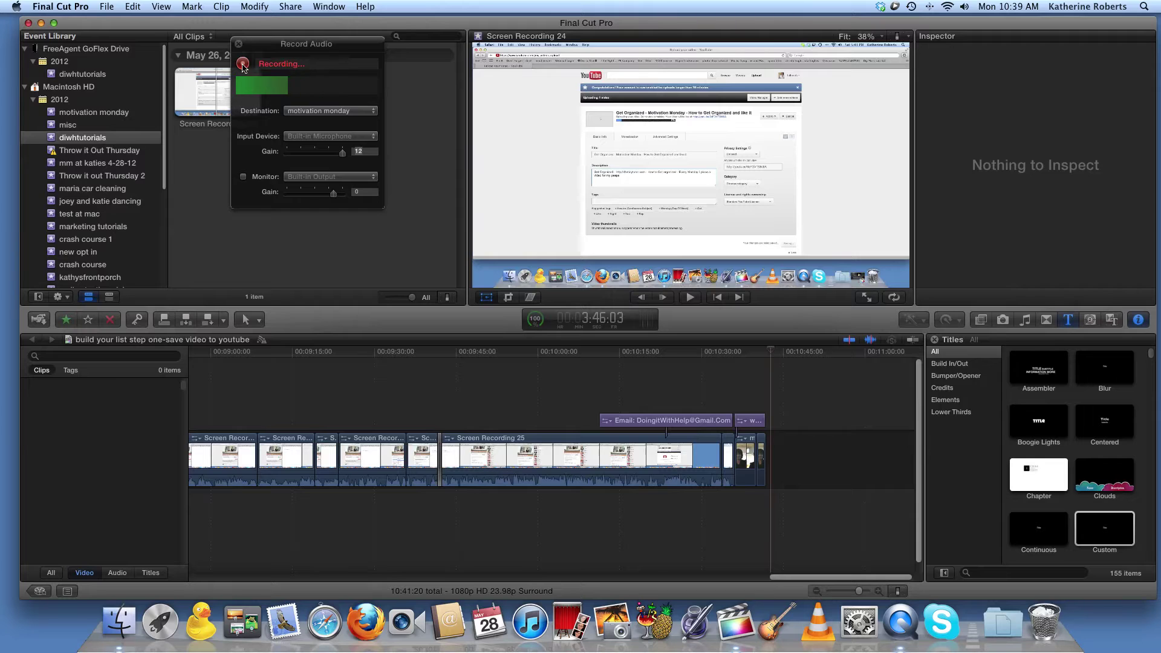
left_click(243, 64)
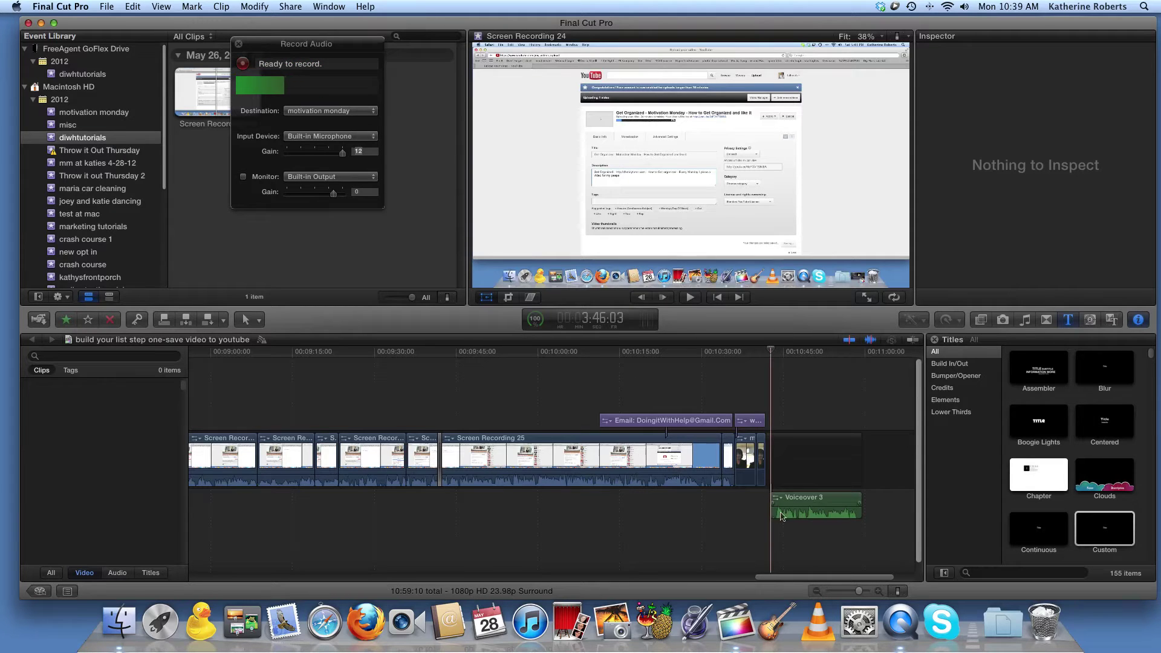
Step: Play the new voiceover from its start and split it at the end of the unwanted opening part
left_click(769, 524)
key("space")
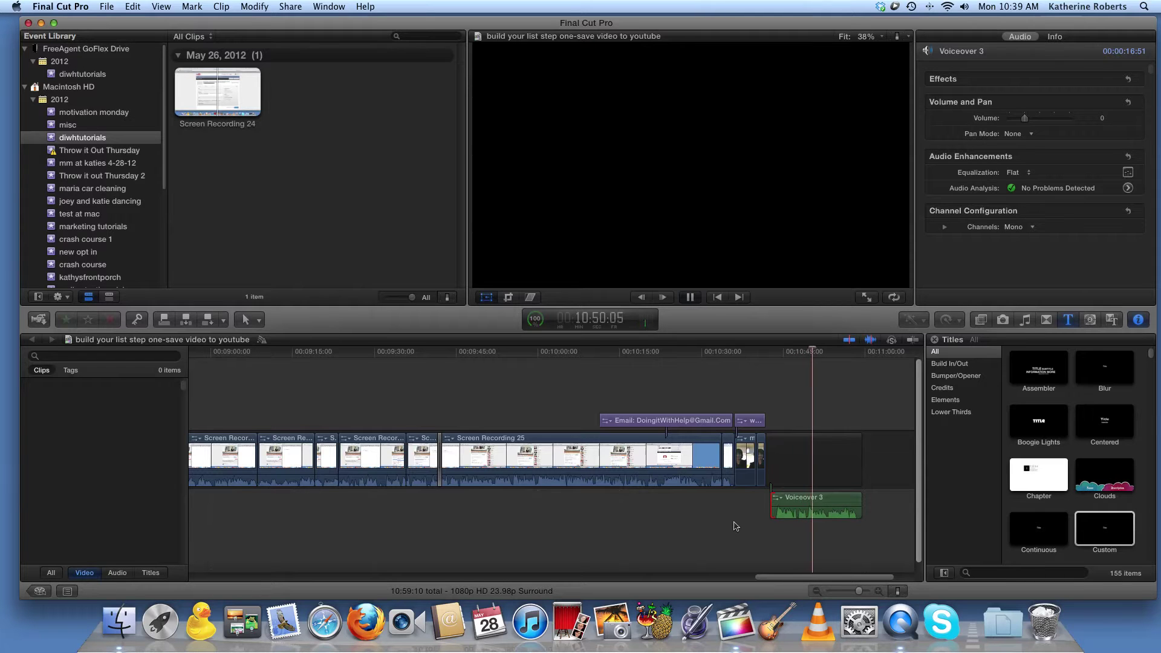
key("super+b")
Step: Replay the split voiceover to check the cut, and delete its opening piece
left_click(771, 517)
key("space")
left_click(768, 522)
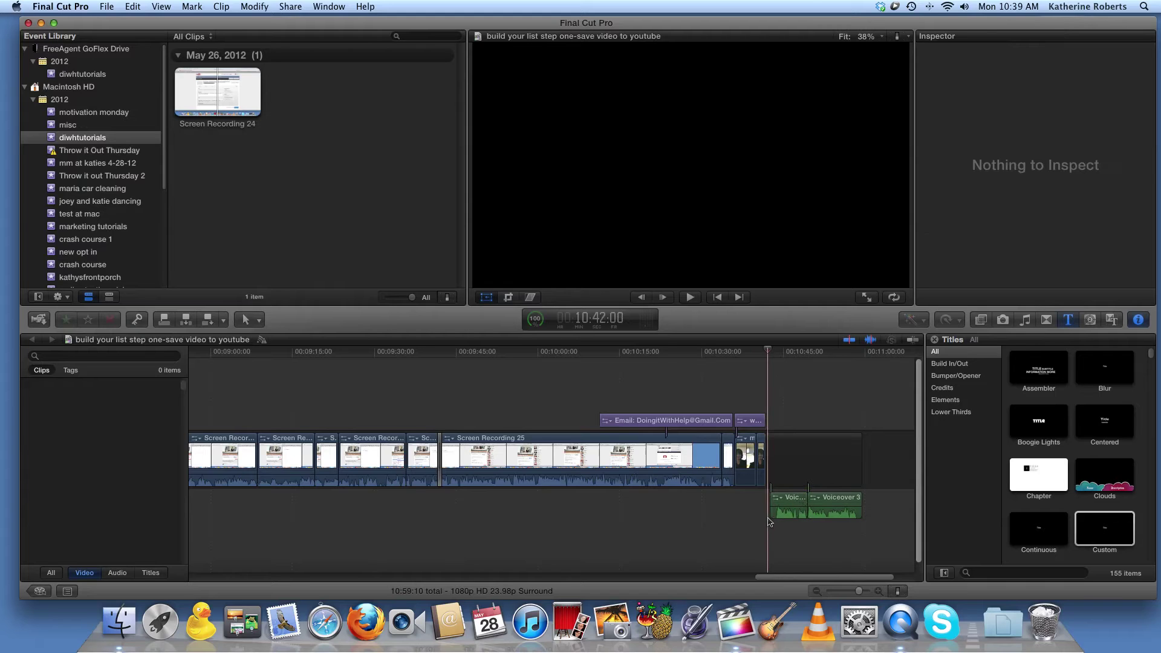
key("space")
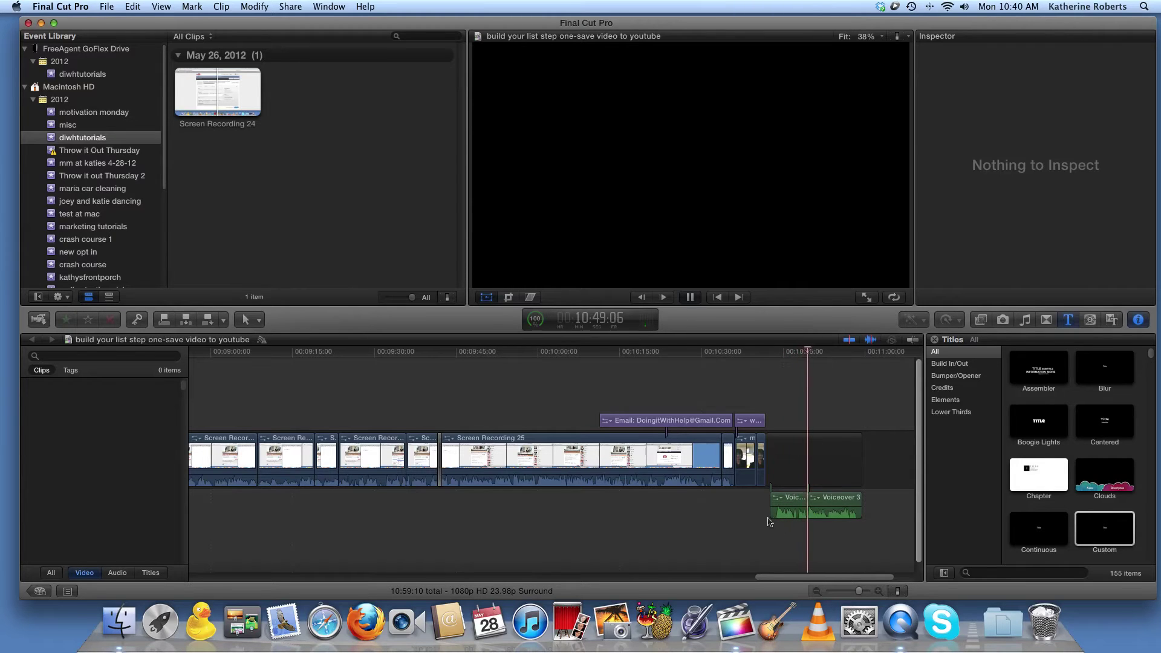
key("space")
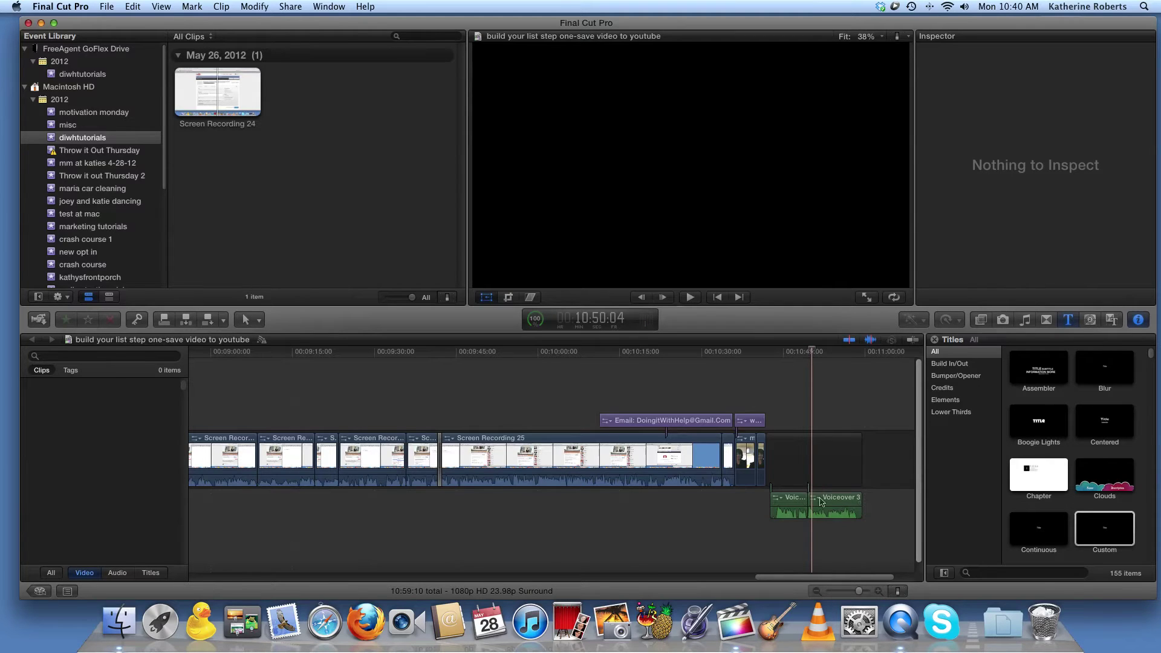
left_click(793, 509)
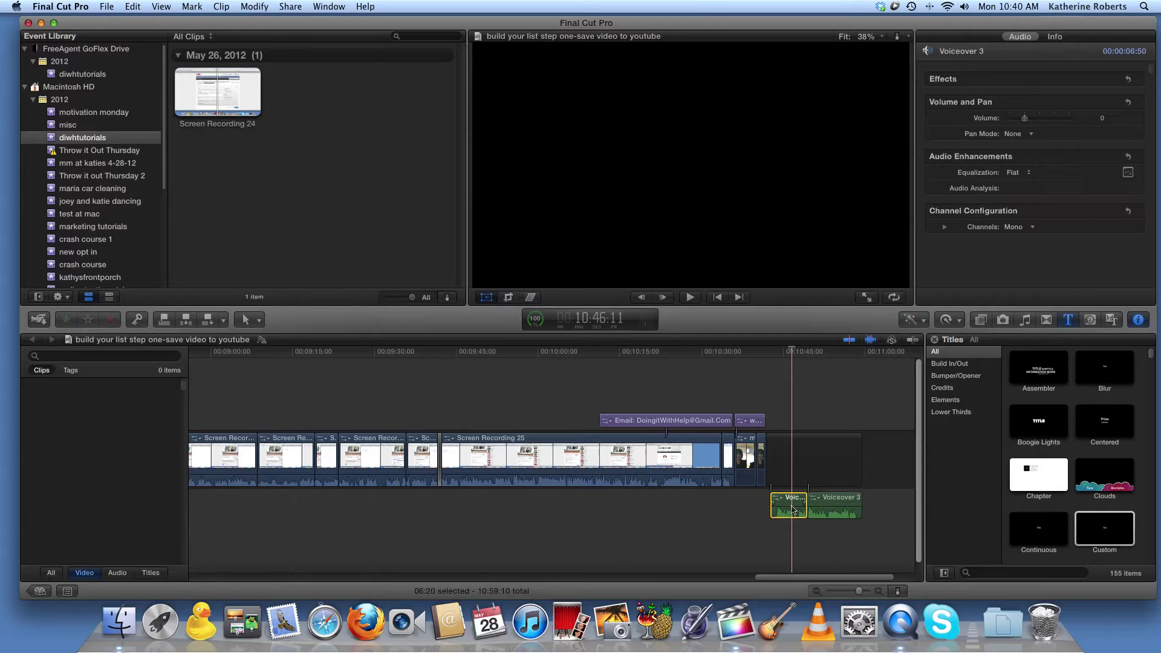
key("Delete")
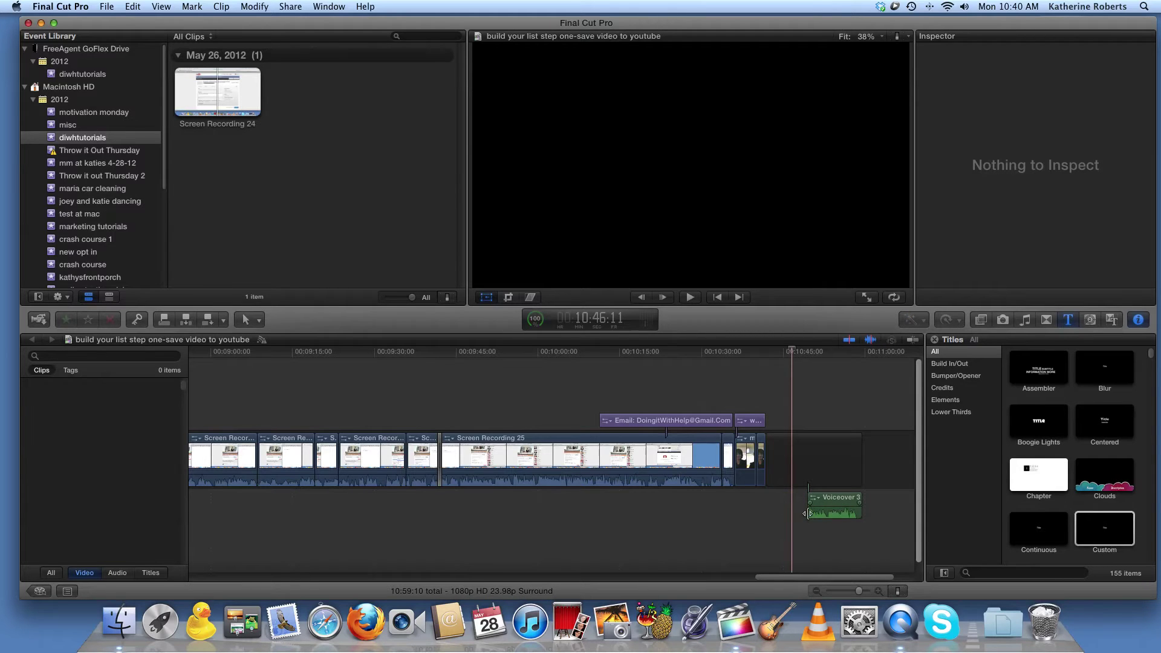
Step: Play the remaining voiceover piece and trim its end so the clip lasts 9 seconds
left_click(809, 513)
key("space")
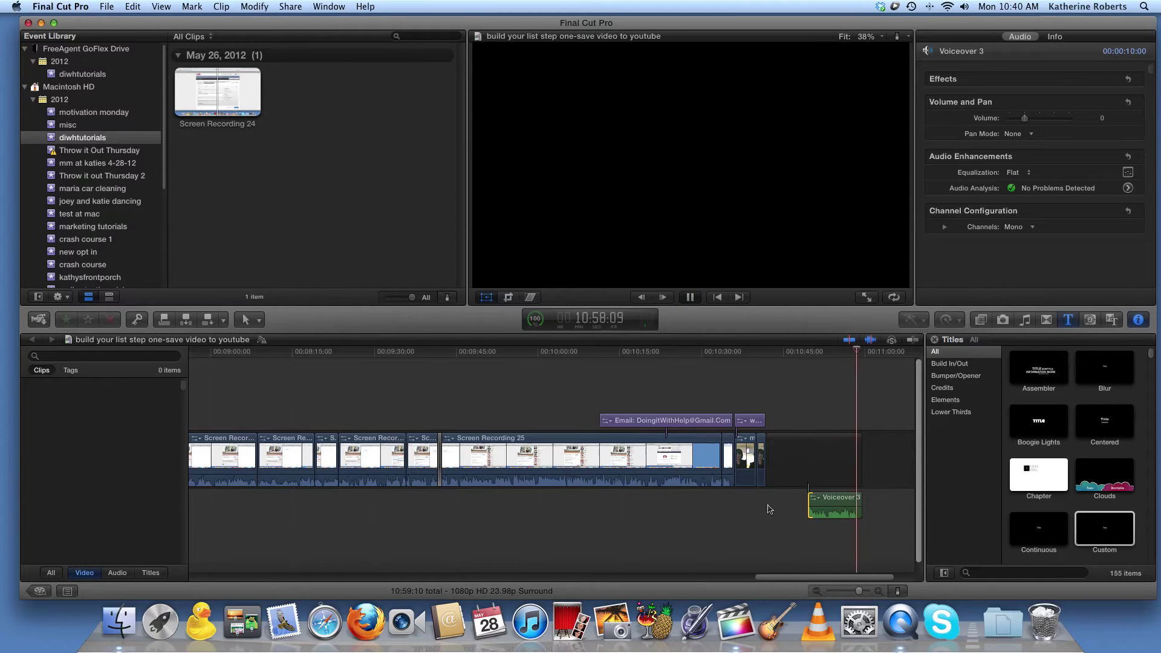
key("space")
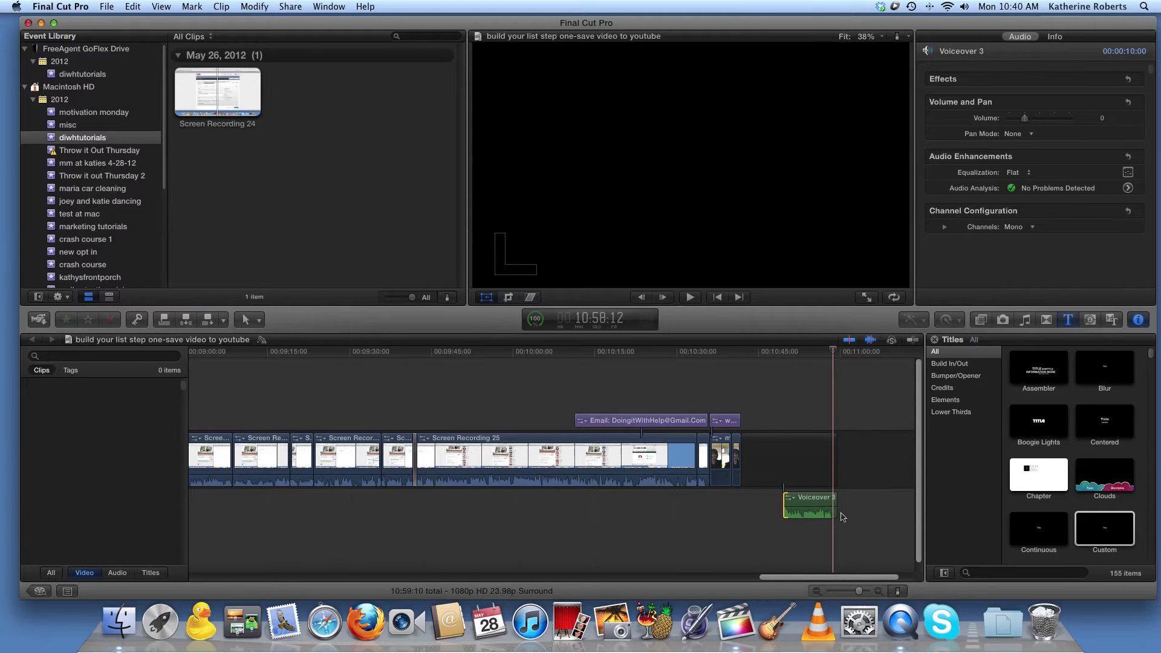
left_click_drag(834, 511, 818, 518)
left_click(818, 518)
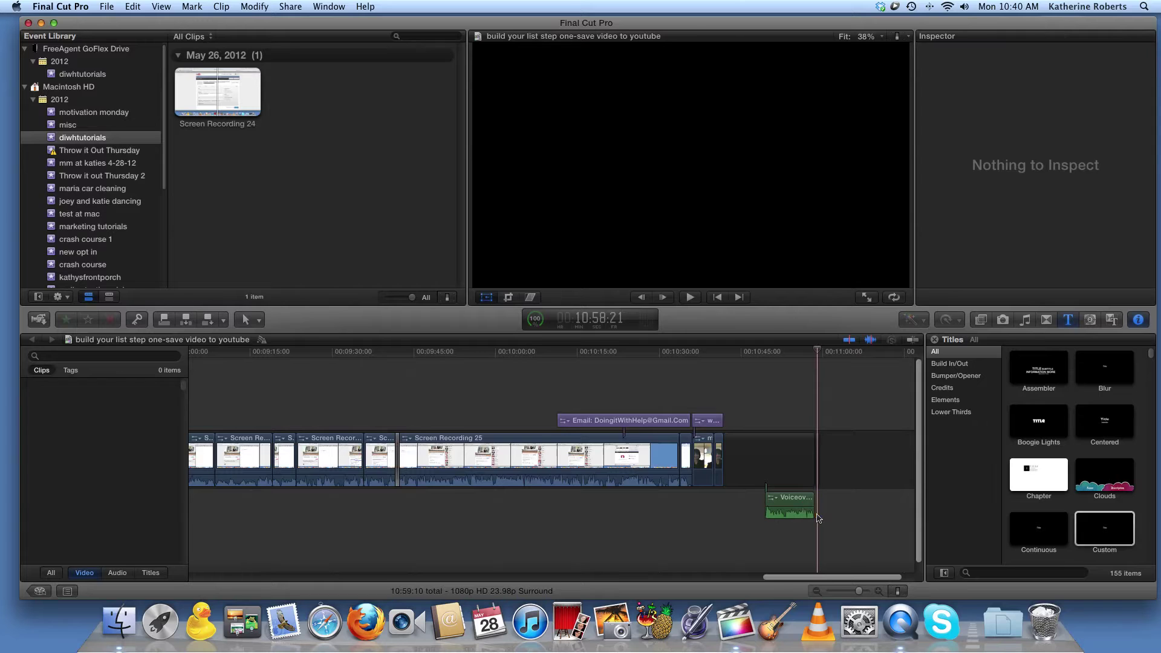
Step: Move the trimmed voiceover back along the timeline to beneath the Screen Recording 24 clip showing the YouTube channel page
left_click(786, 507)
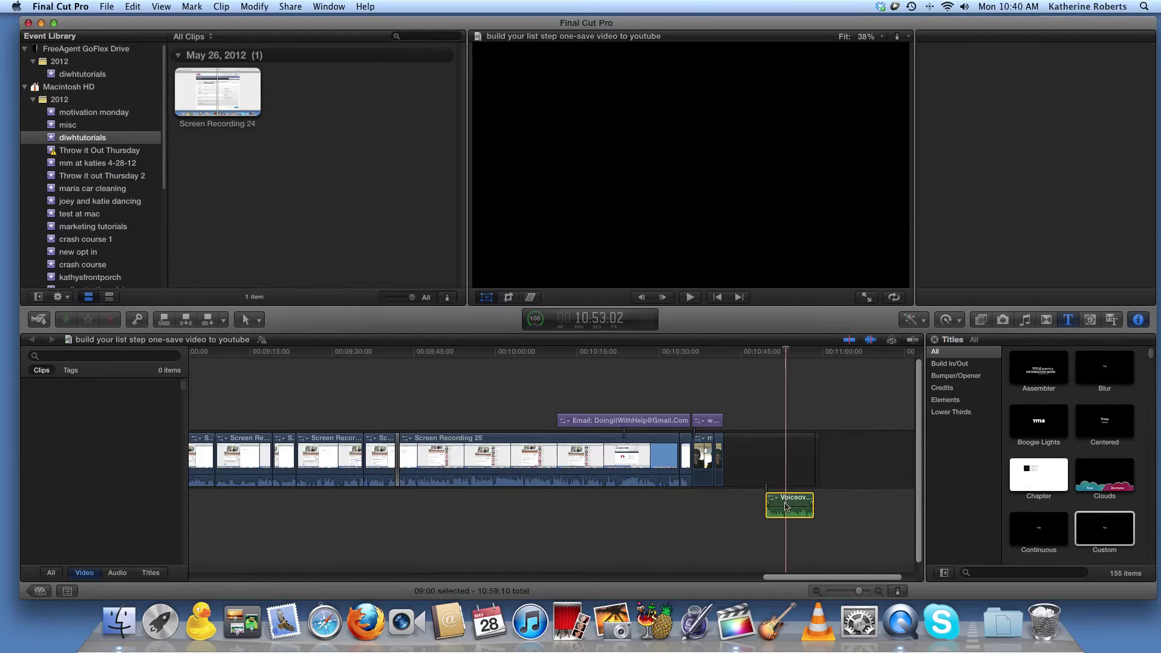
left_click_drag(790, 508, 436, 511)
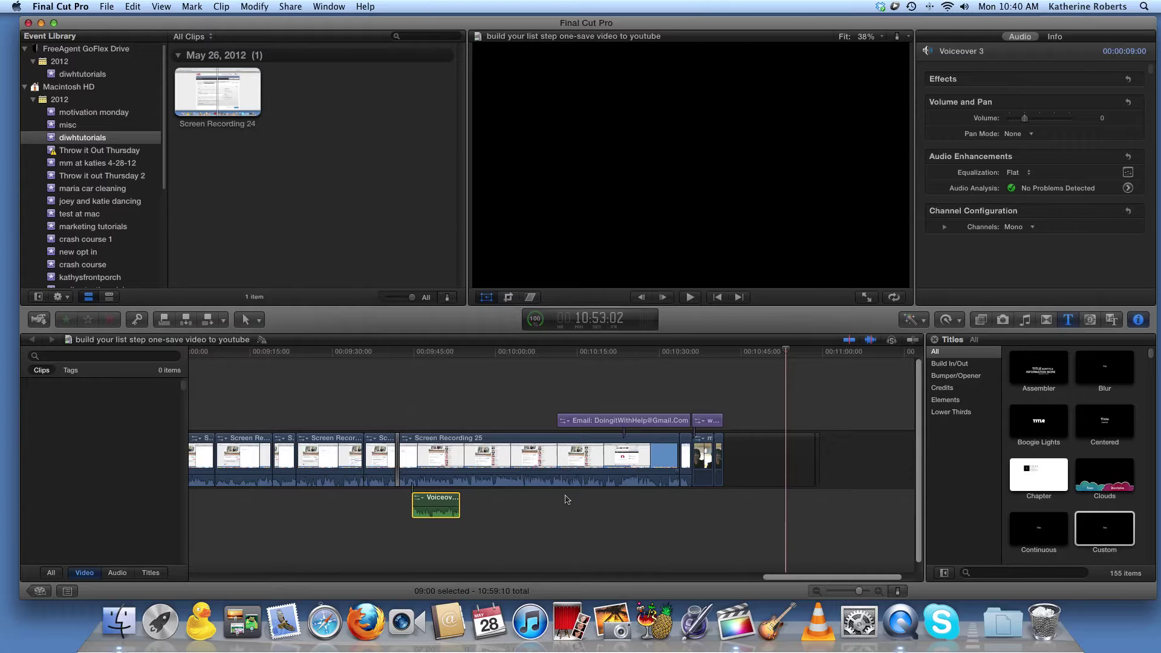
scroll(565, 500, "left", 8)
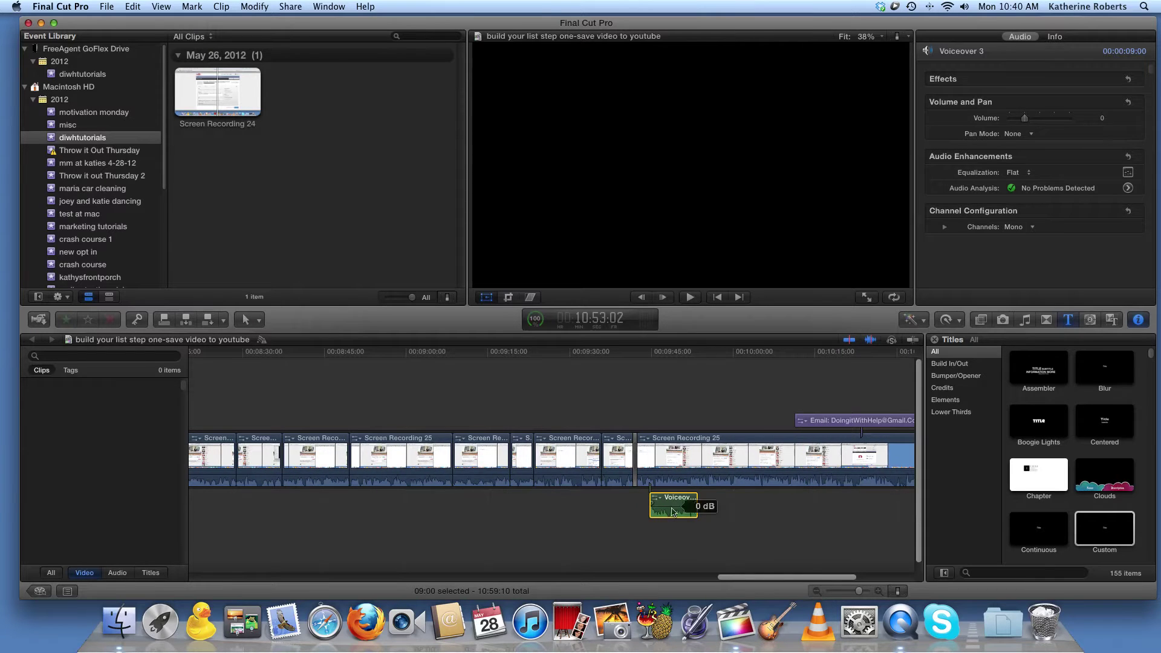
left_click(675, 507)
left_click_drag(675, 507, 259, 511)
scroll(356, 523, "left", 10)
left_click_drag(840, 509, 405, 516)
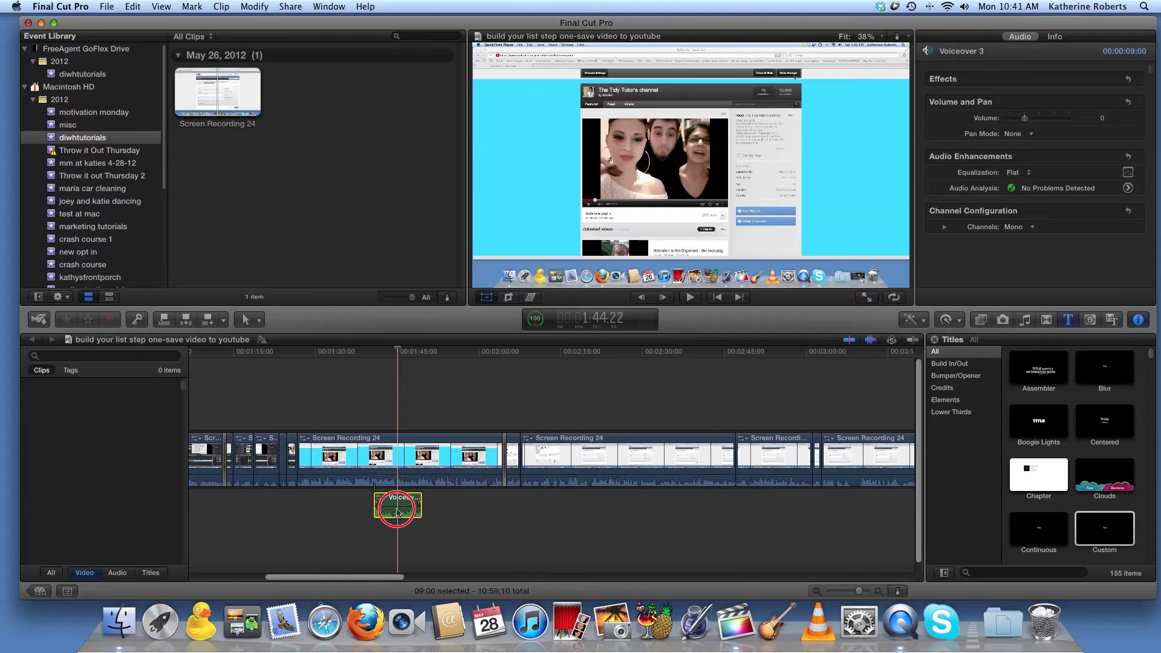
Step: Reposition the voiceover so it starts just after the beginning of the YouTube channel clip
left_click(319, 515)
left_click_drag(412, 513, 332, 514)
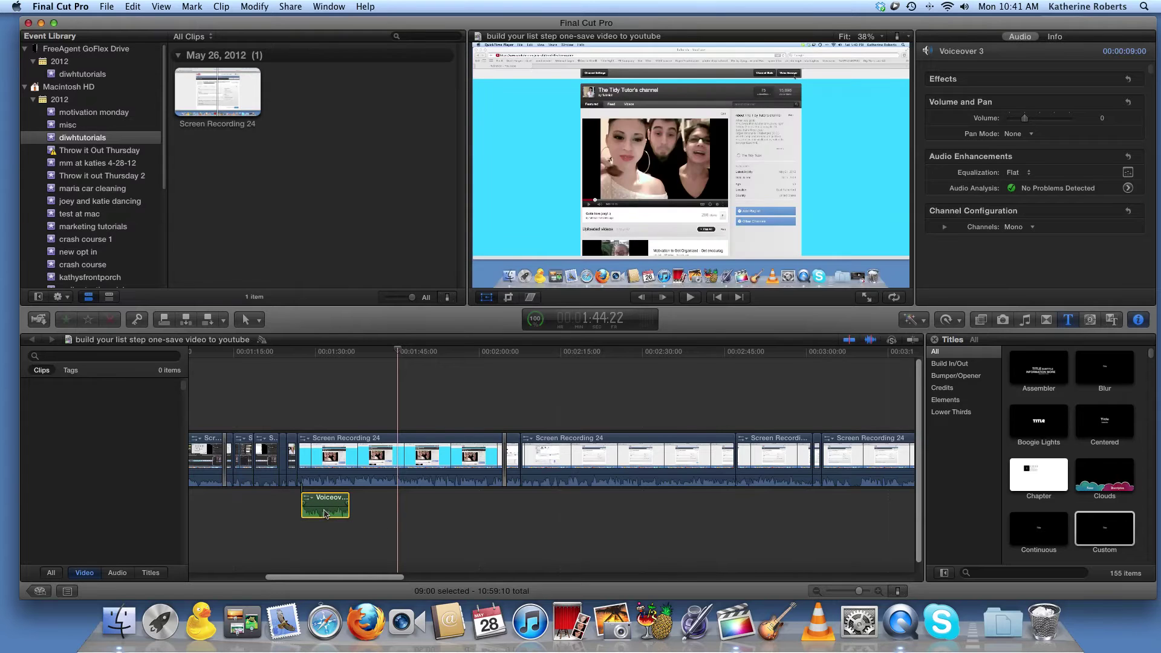
left_click(306, 510)
left_click(381, 512)
left_click(330, 511)
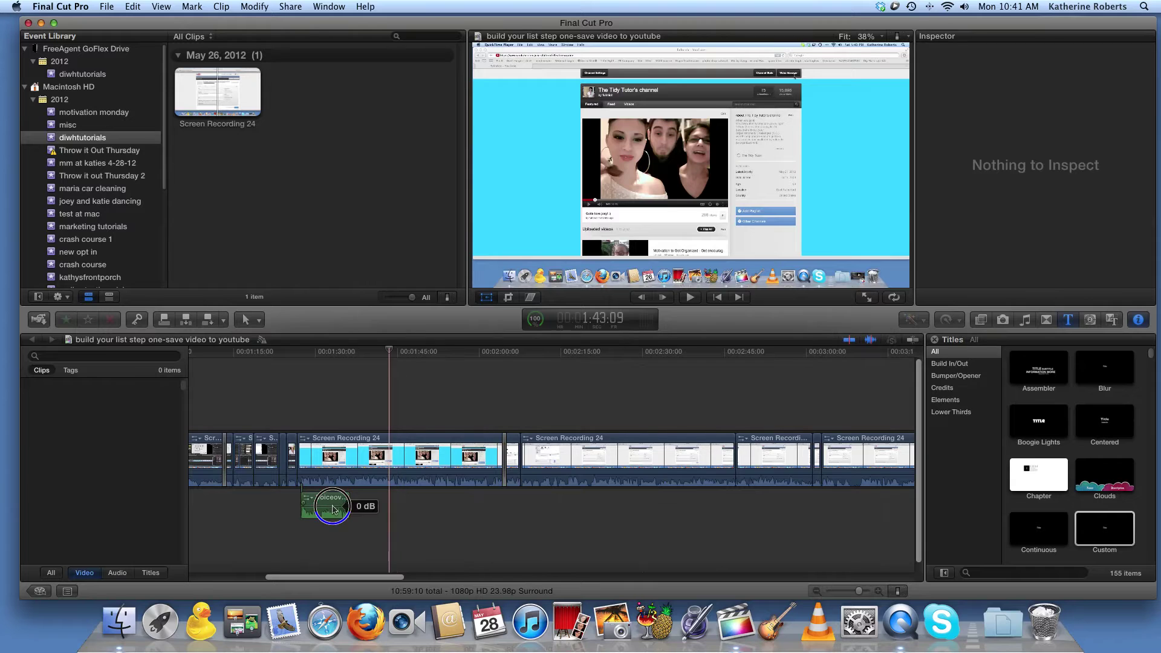
mouse_move(334, 510)
left_mouse_down()
mouse_move(294, 497)
mouse_move(339, 513)
left_mouse_up()
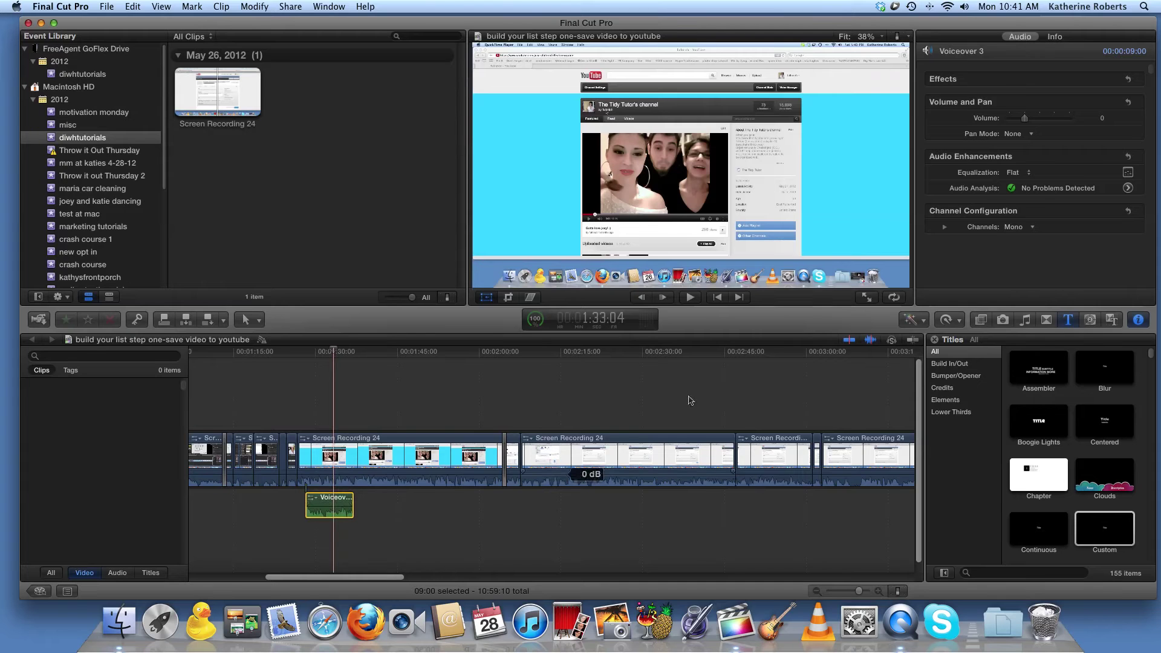
Step: Insert the desktop photo IMG_1150.jpg directly before the YouTube channel clip and align the voiceover's start with the photo
left_click_drag(981, 24, 870, 18)
left_click(1074, 36)
left_click_drag(1074, 36, 200, 451)
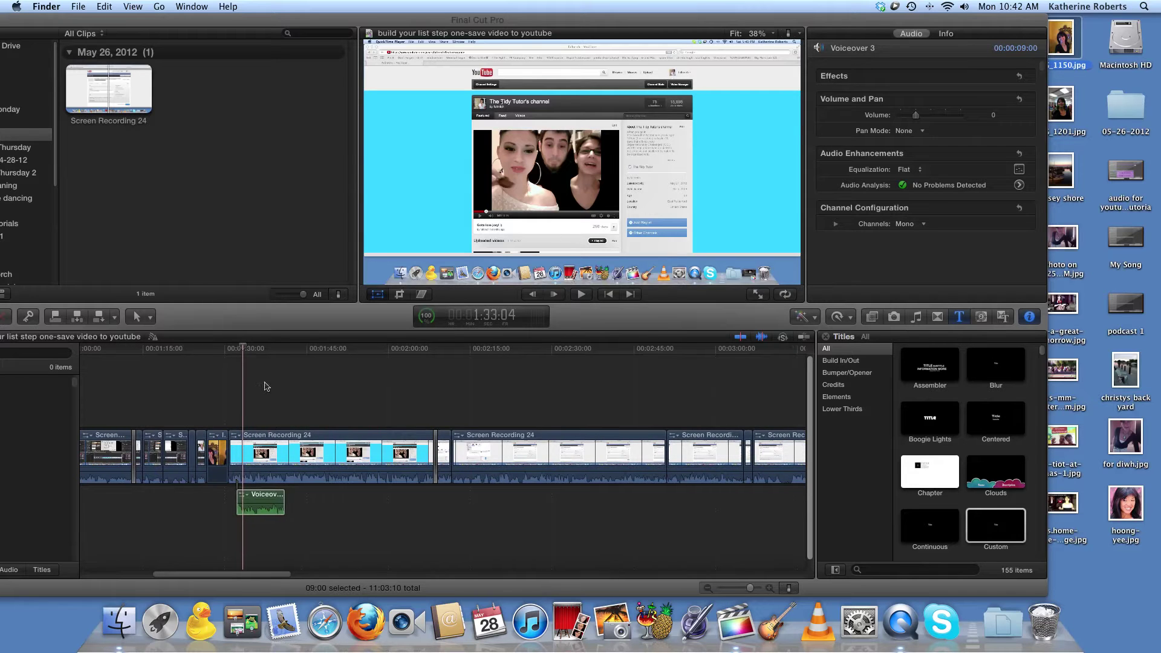
left_click(238, 503)
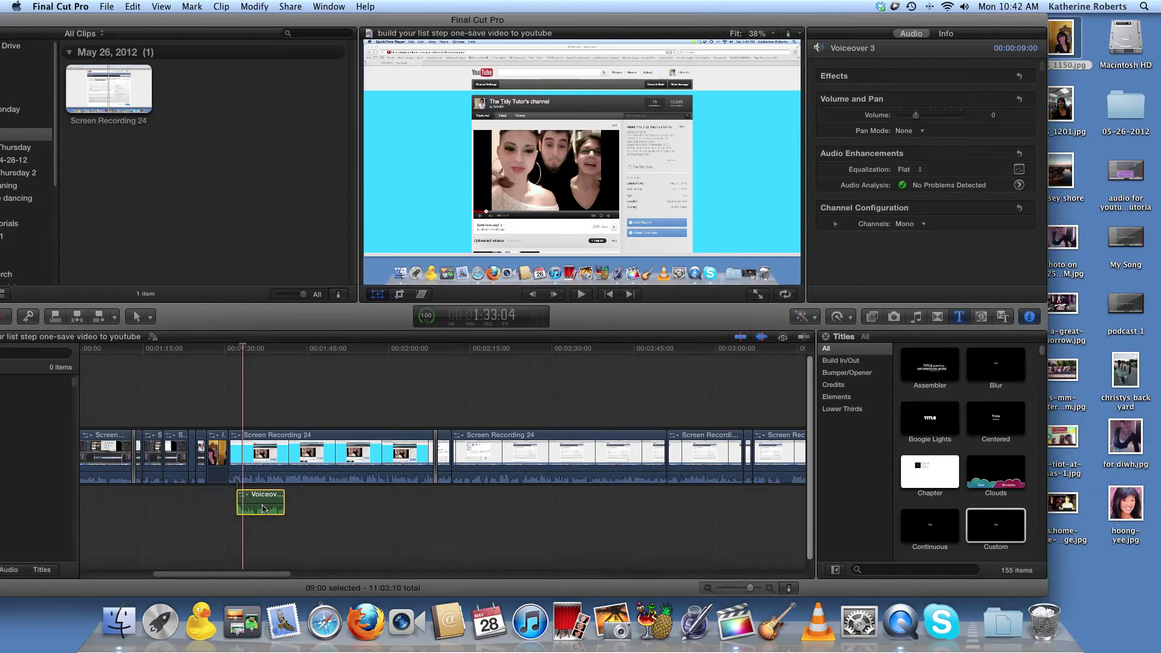
mouse_move(237, 503)
left_mouse_down()
mouse_move(227, 504)
mouse_move(233, 523)
left_mouse_up()
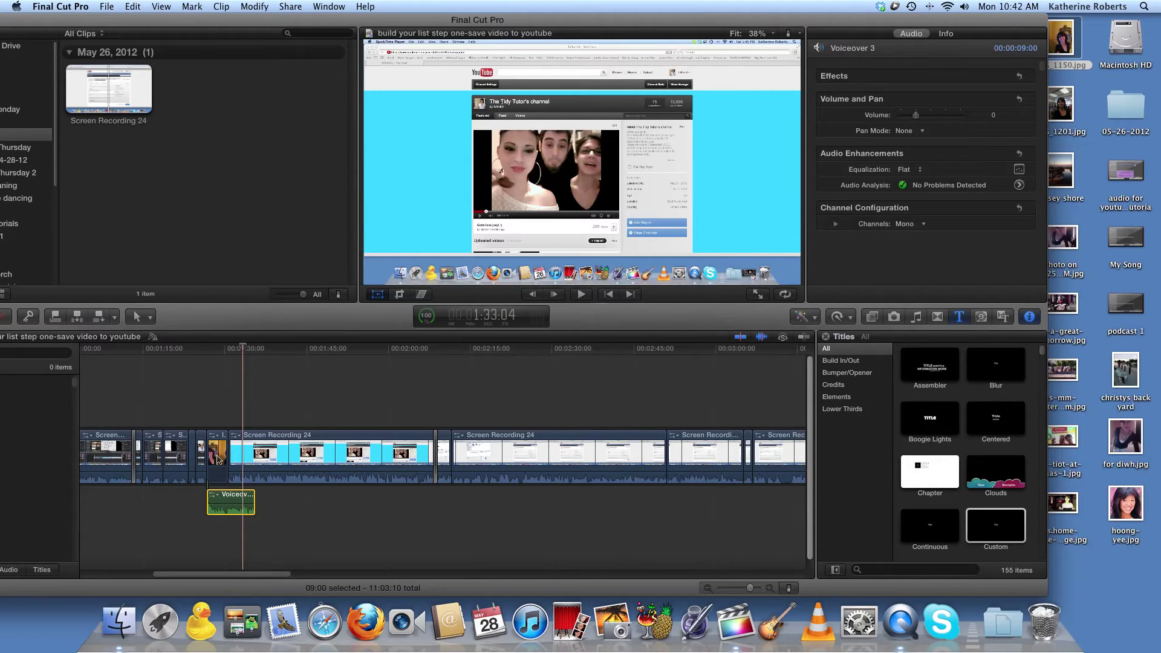
Step: Duplicate the IMG_1150 photo clip twice so three copies sit consecutively before the YouTube channel clip
left_click(217, 460)
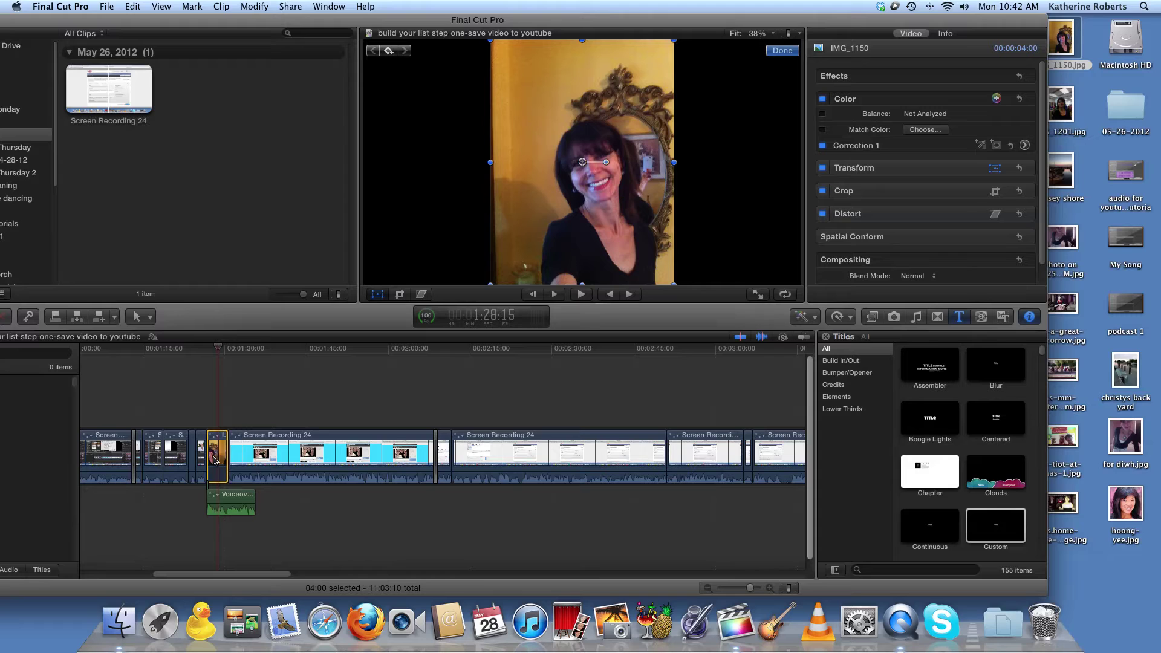
left_click(214, 459)
left_click_drag(214, 460, 242, 463)
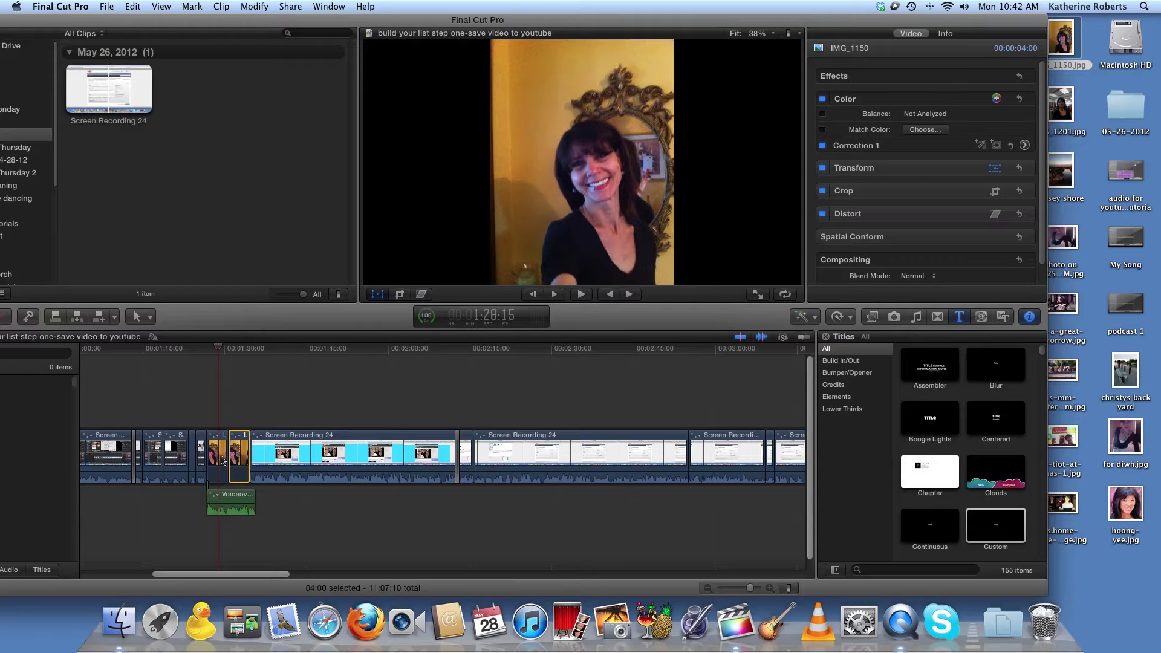
left_click(240, 461)
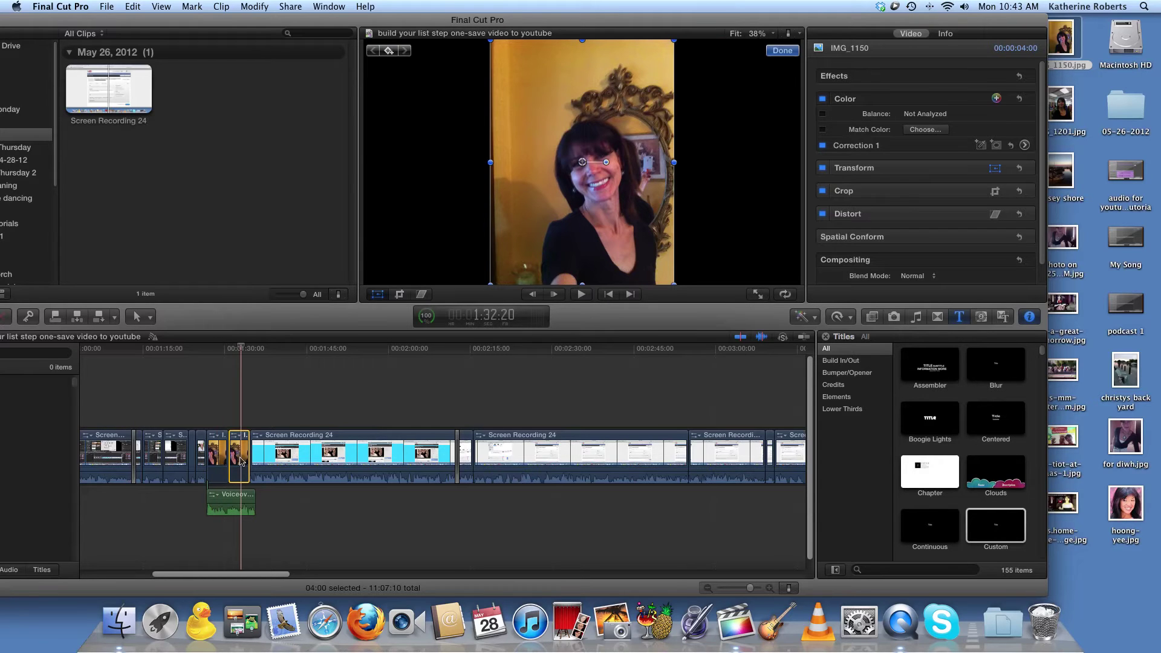
left_click_drag(241, 461, 262, 463)
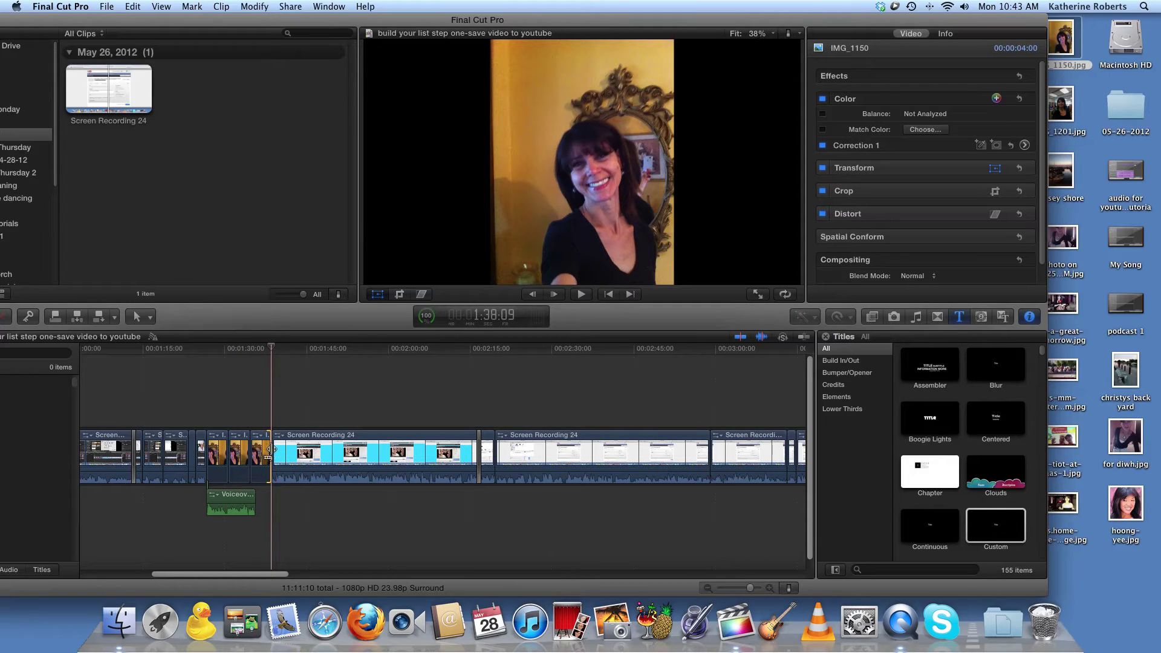
Step: Shorten the third photo copy so it ends where the voiceover ends
left_click(255, 472)
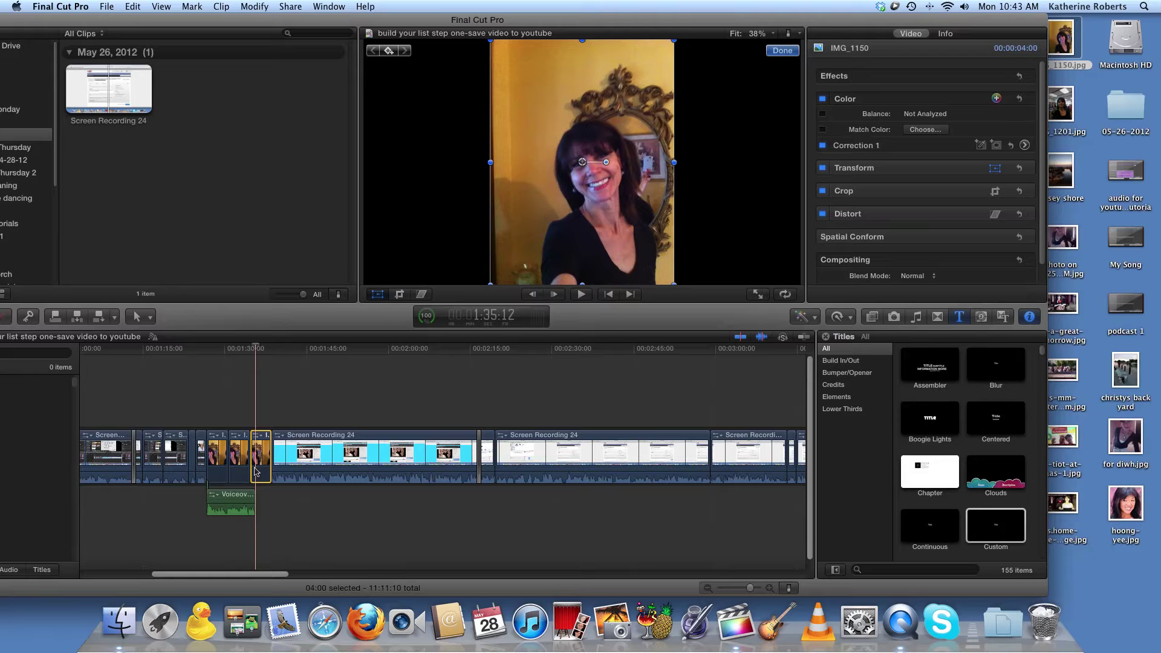
left_click(289, 414)
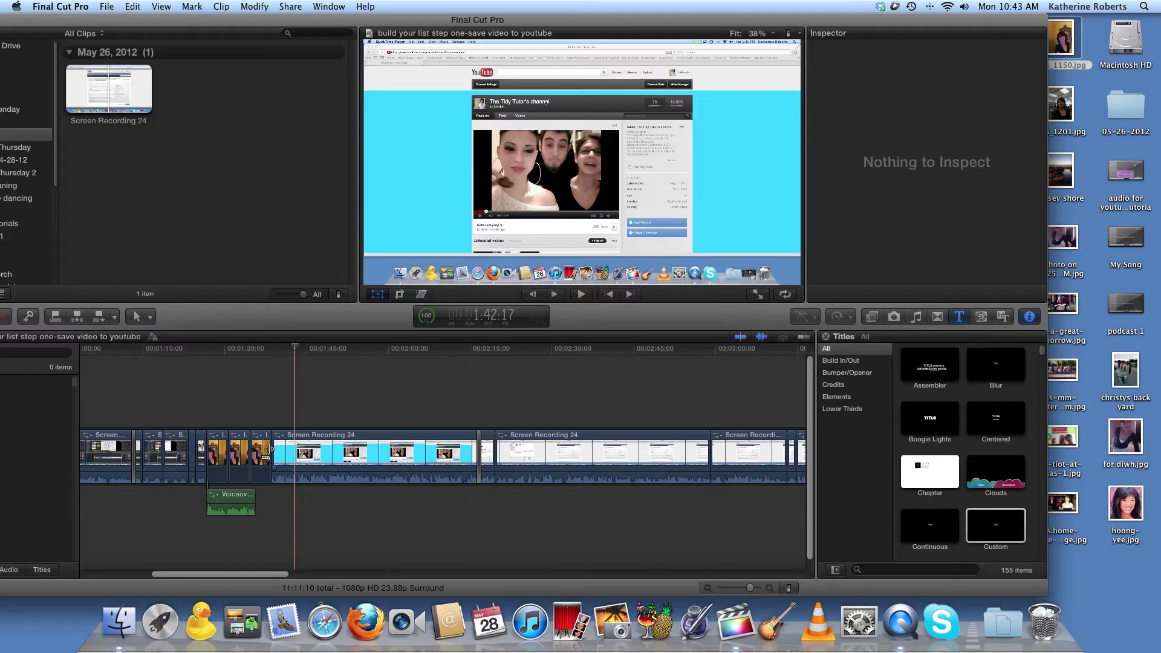
mouse_move(268, 449)
left_mouse_down()
mouse_move(242, 451)
mouse_move(256, 454)
left_mouse_up()
left_click_drag(254, 455, 254, 455)
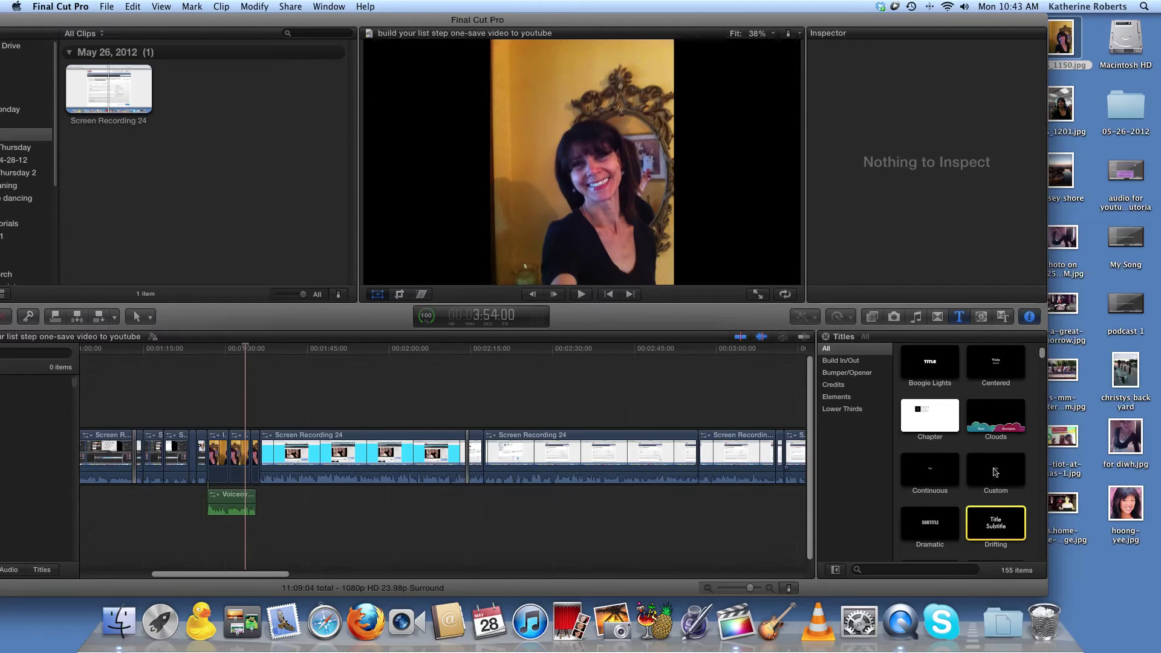
Step: Add a Custom title above the first IMG_1150 photo clip in the timeline
left_click(960, 317)
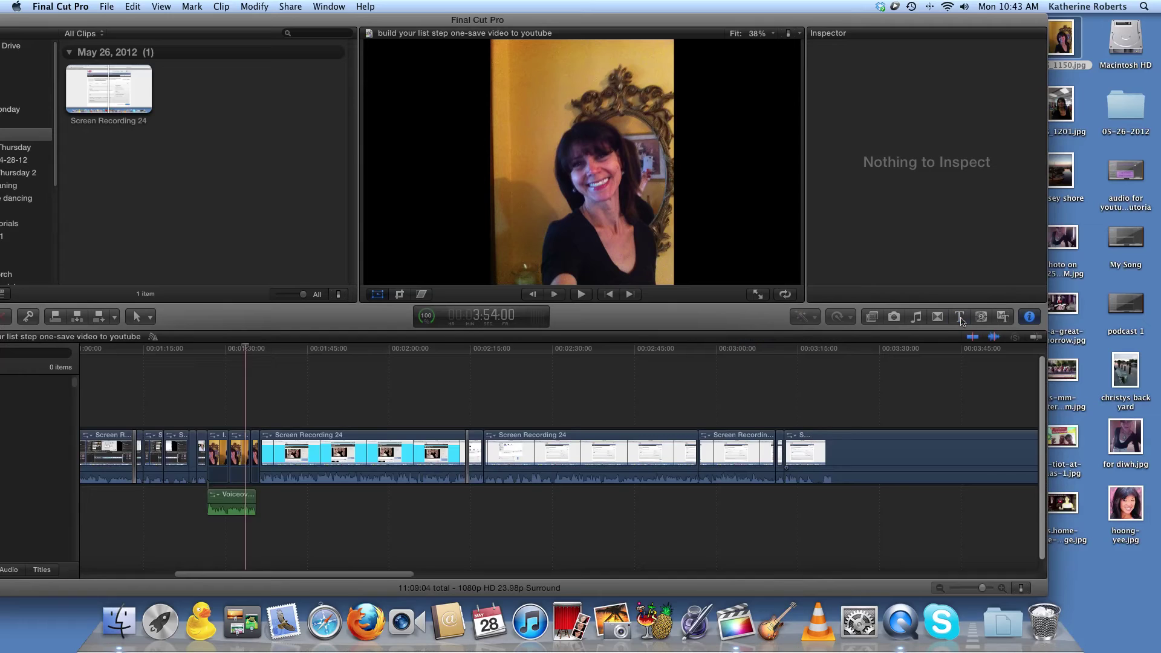
left_click(960, 318)
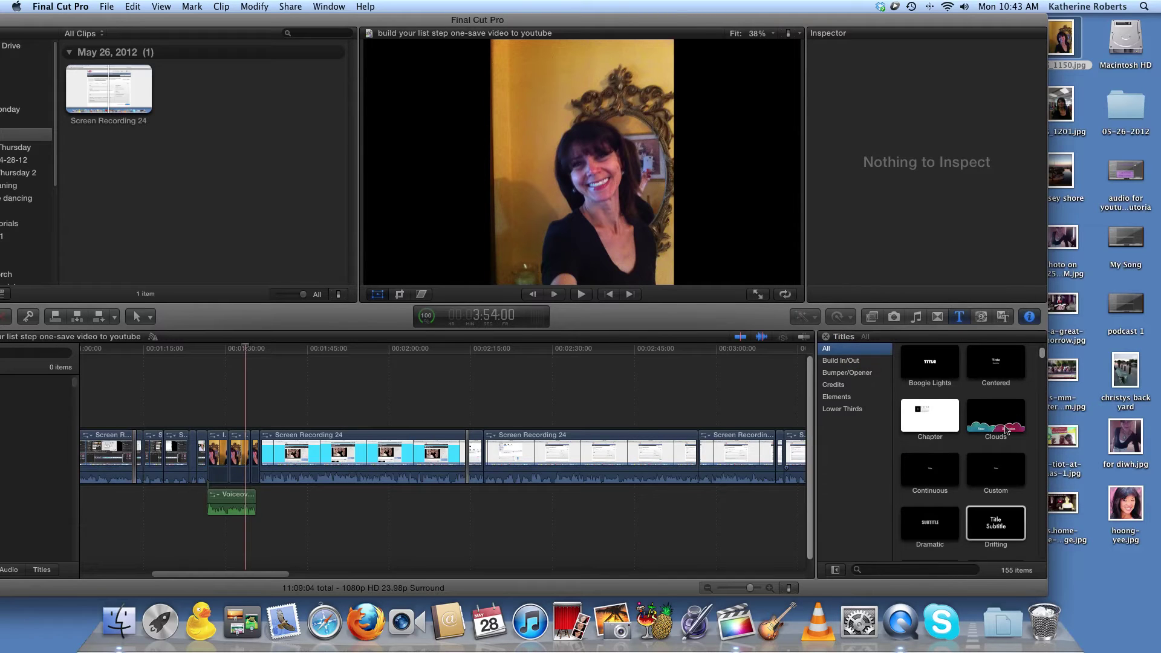
left_click(998, 475)
left_click_drag(998, 475, 203, 413)
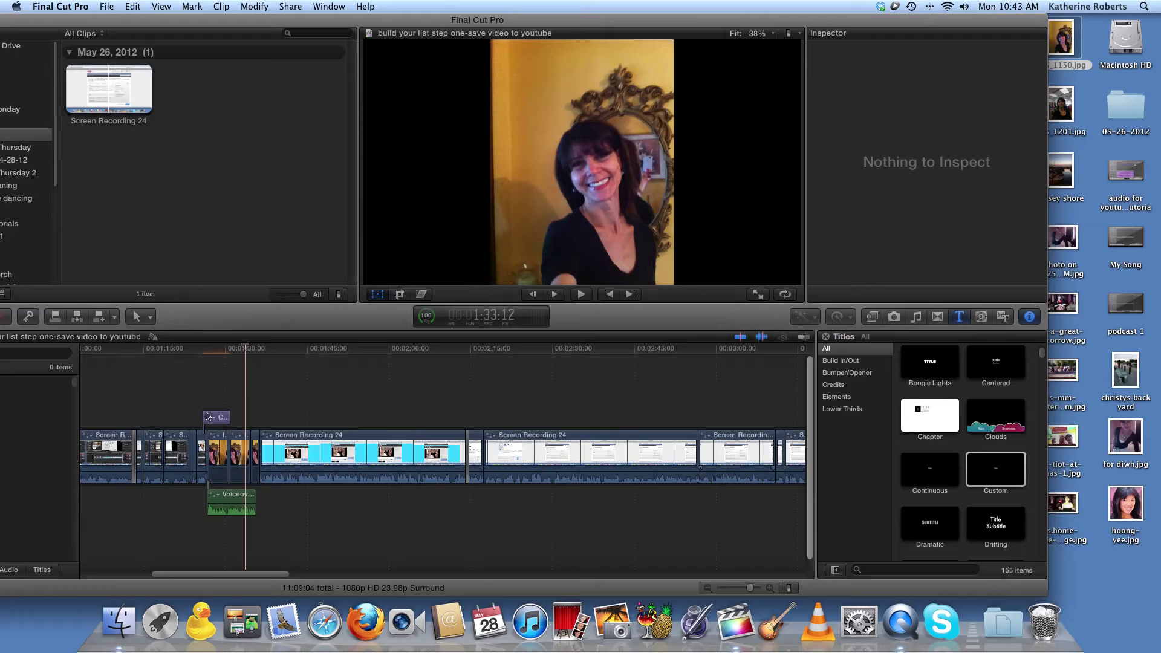
Step: Extend the Custom title across all three IMG_1150 photo clips and move its text to the upper-left area of the frame
left_click_drag(223, 417, 255, 418)
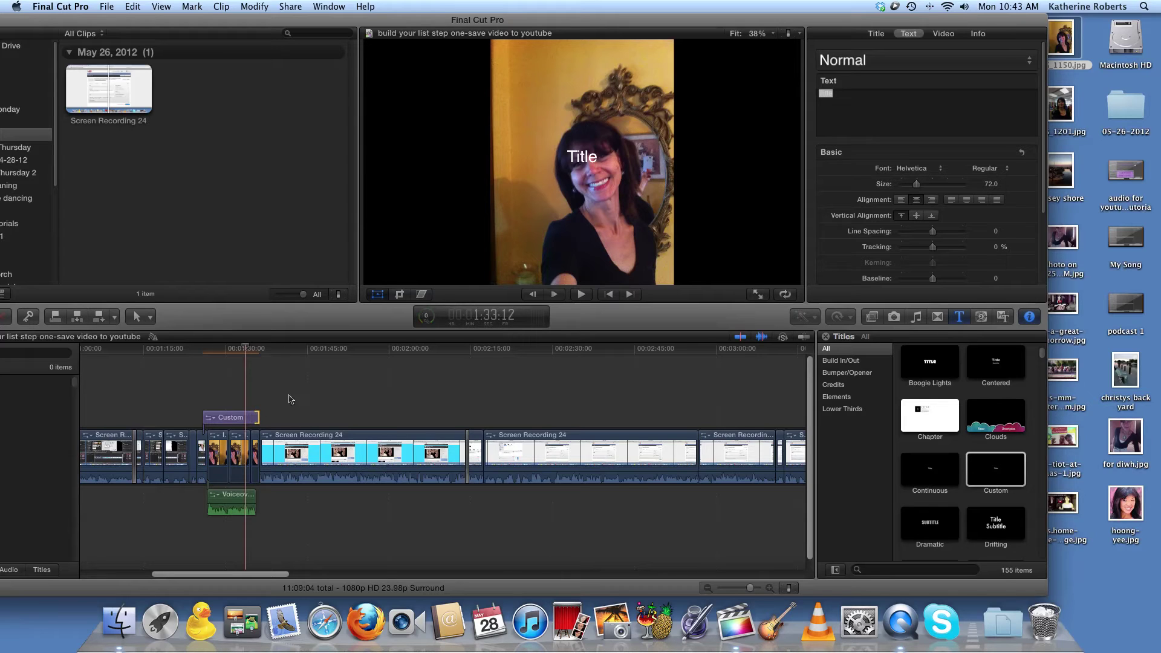
left_click(232, 418)
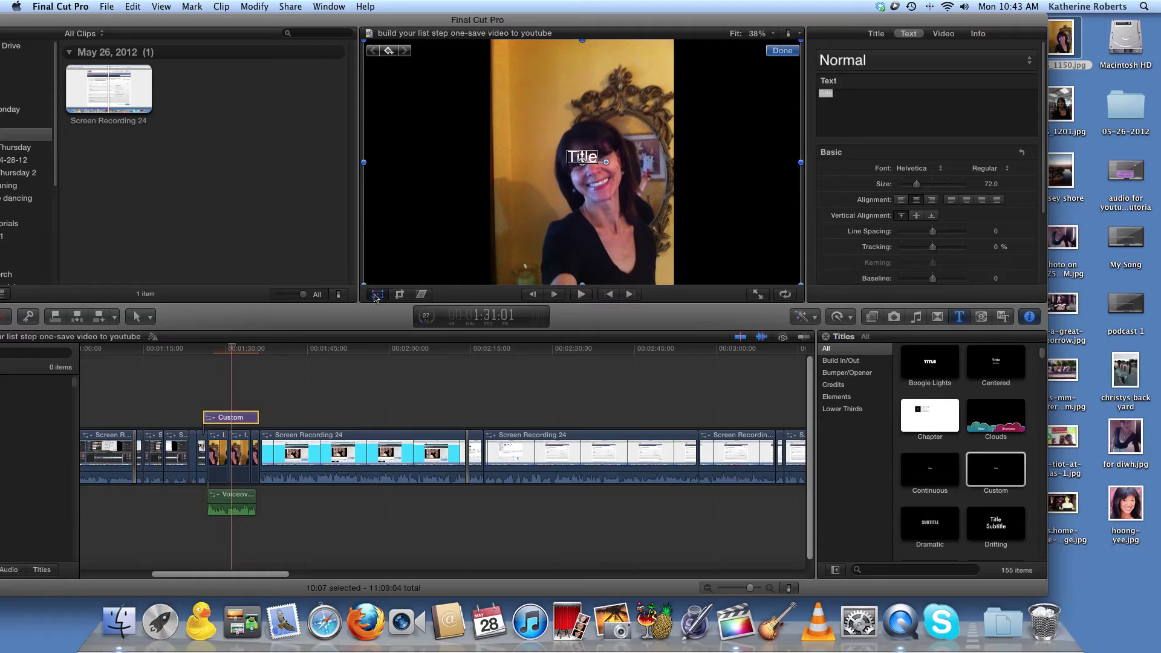
left_click(376, 296)
left_click(375, 296)
left_click_drag(581, 159, 422, 90)
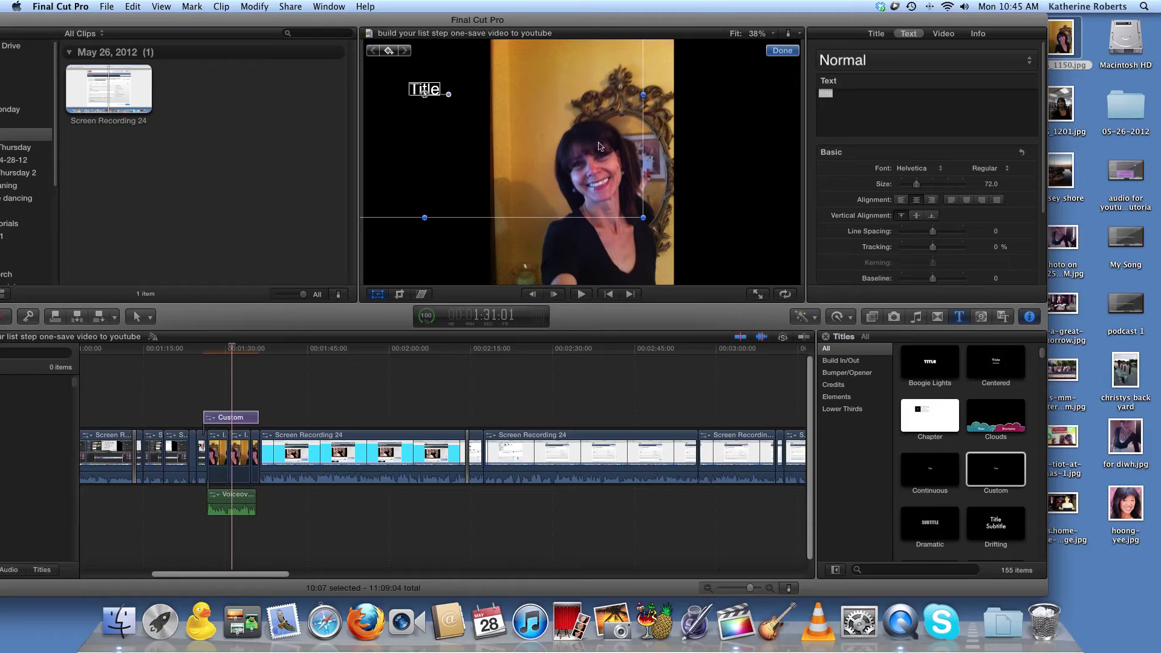
Step: Move the first IMG_1150 photo to the right side of the video frame
left_click(218, 455)
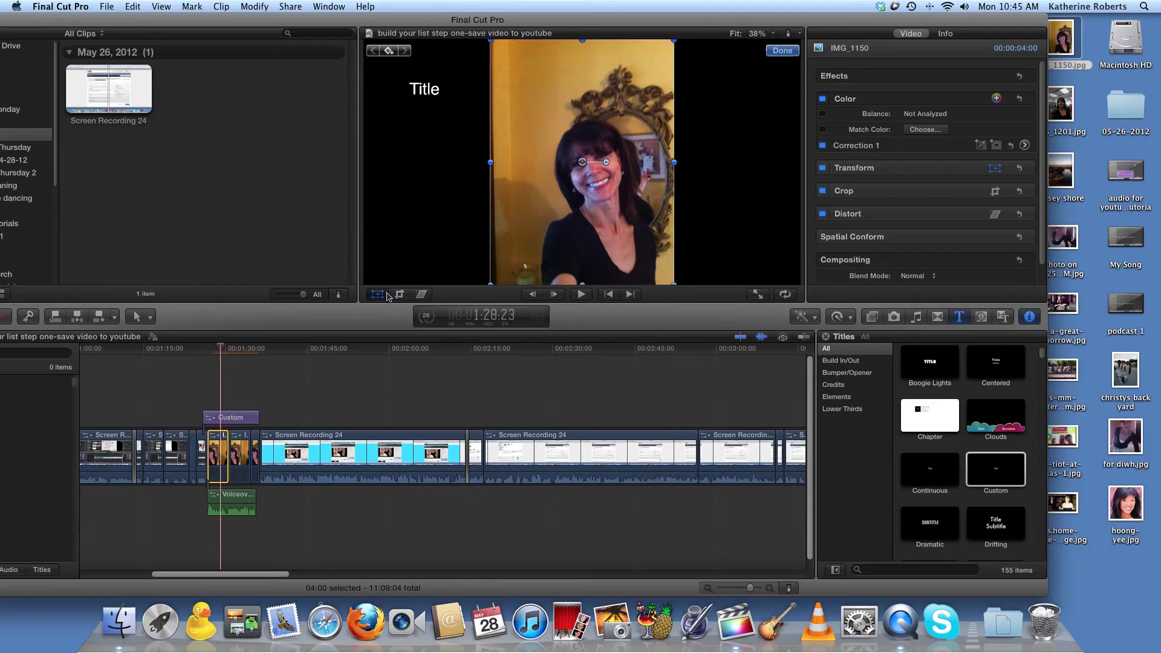
left_click_drag(533, 209, 652, 207)
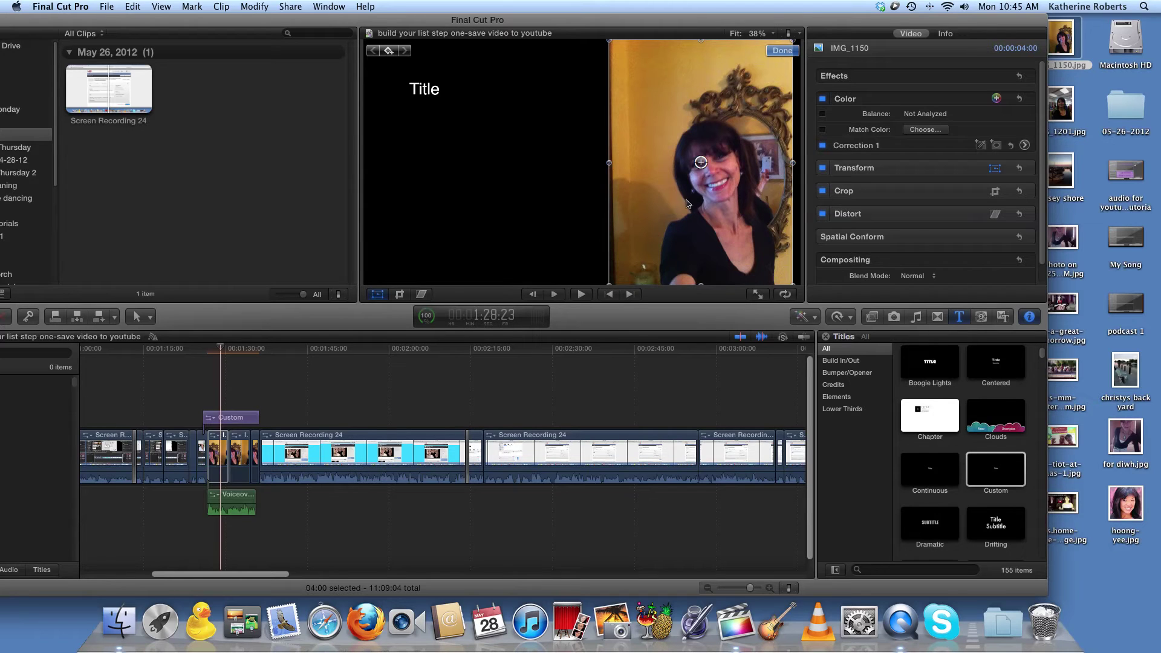
Step: Replace the title's placeholder text with "Now thayt we" and shift the title rightward within the black area beside the photo
double_click(688, 201)
left_click(847, 93)
key("BackSpace")
key("BackSpace")
key("BackSpace")
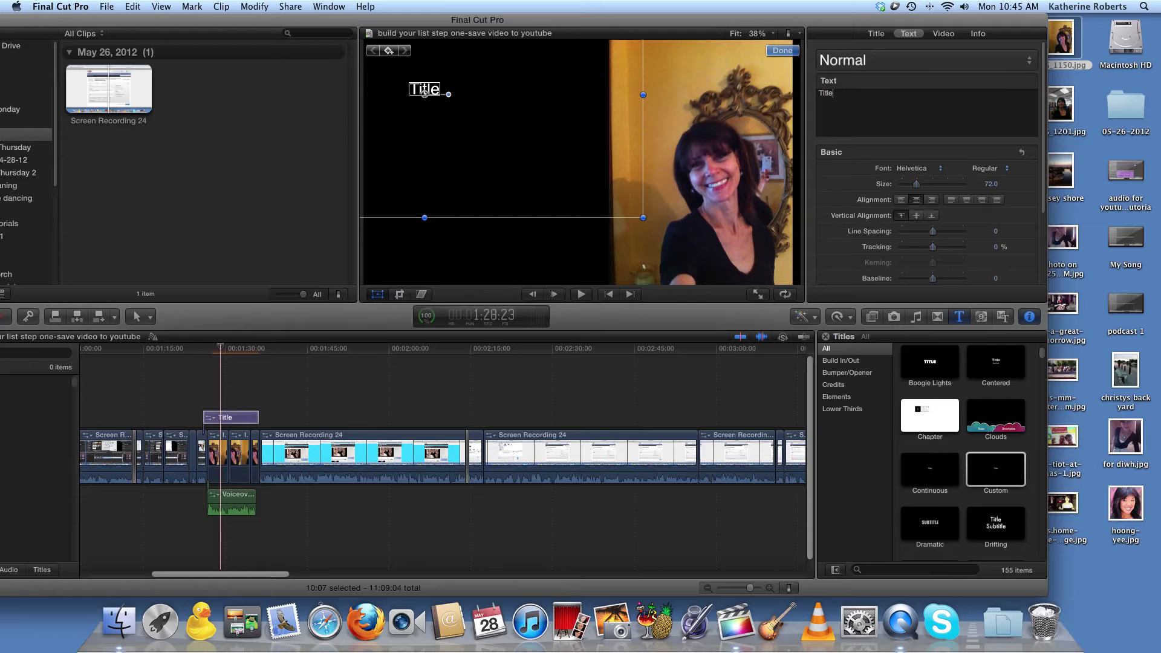
key("BackSpace")
key("BackSpace")
type("Now thayt we")
left_click_drag(398, 91, 479, 88)
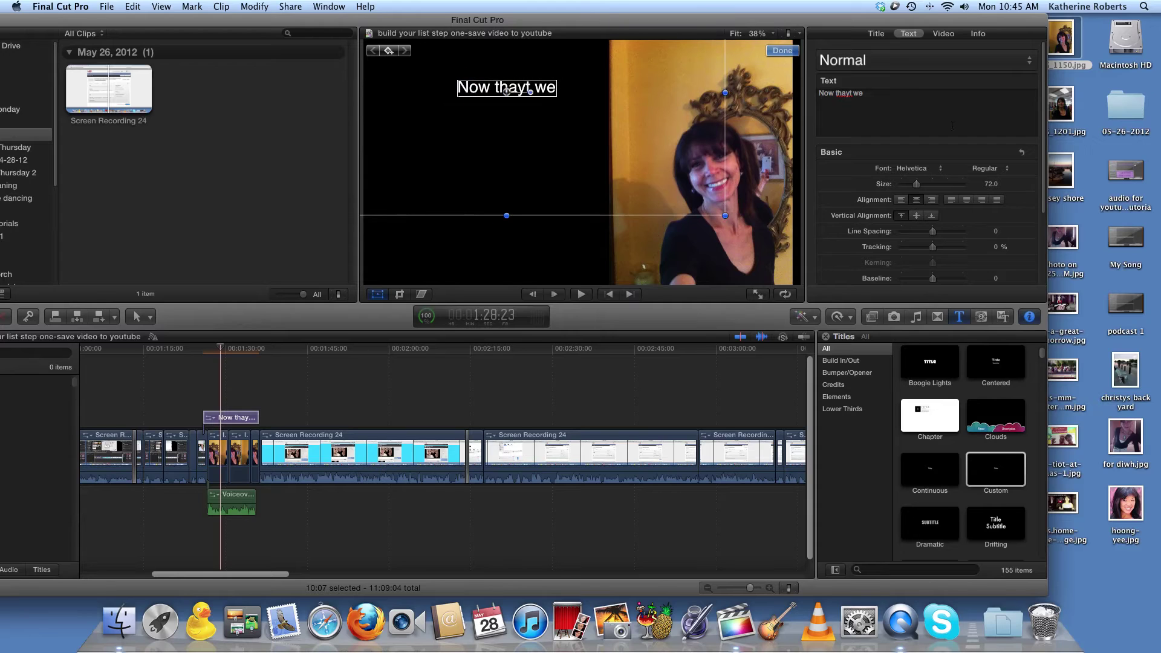
Step: Correct "thayt" to "that" and change the title text to "Now that our video" with "has downloaded" on a second line
left_click(909, 97)
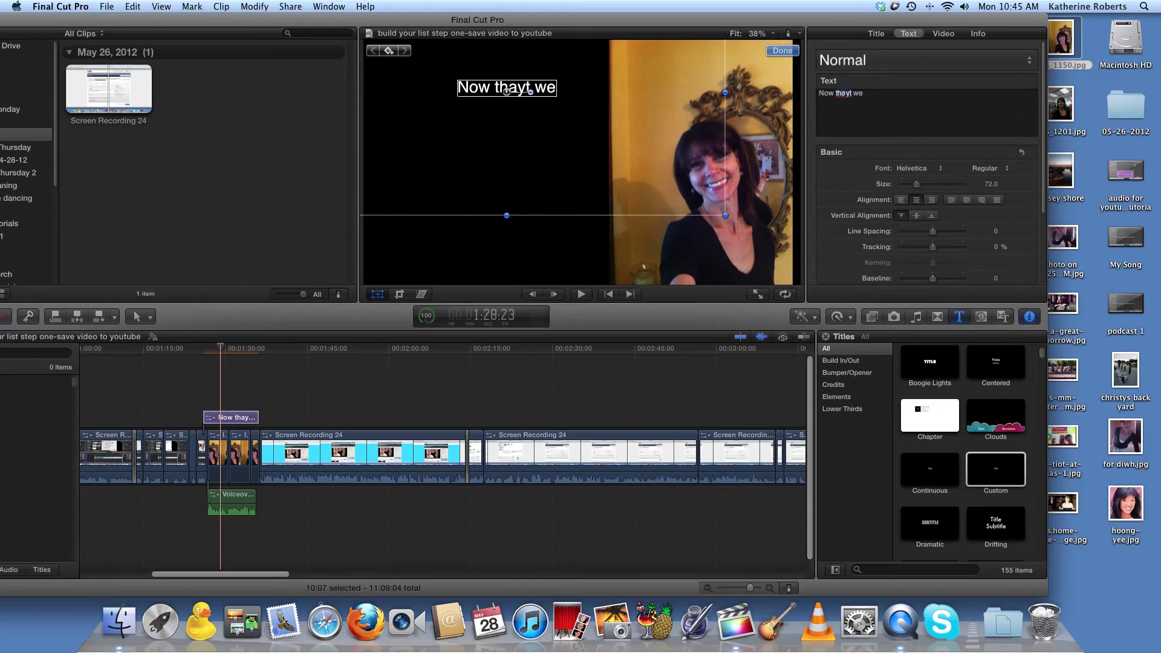
right_click(846, 96)
left_click(869, 123)
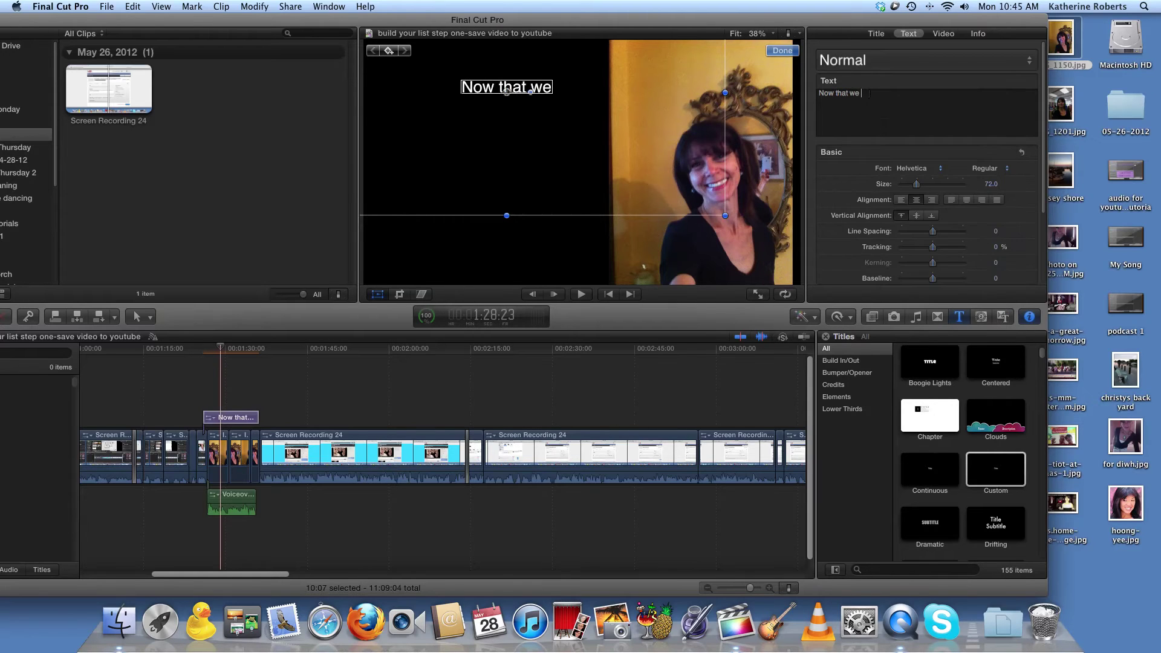
key("BackSpace")
key("BackSpace")
type("our video")
key("Return")
type("has d")
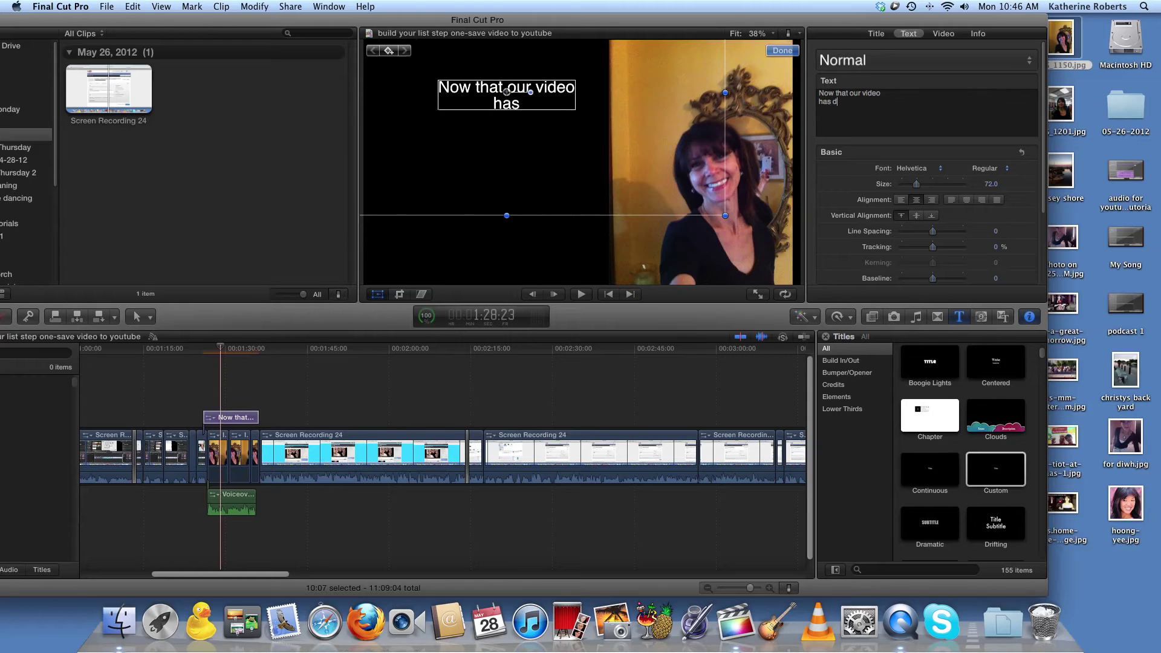
type("ownloaded")
key("Return")
key("Return")
type("go to")
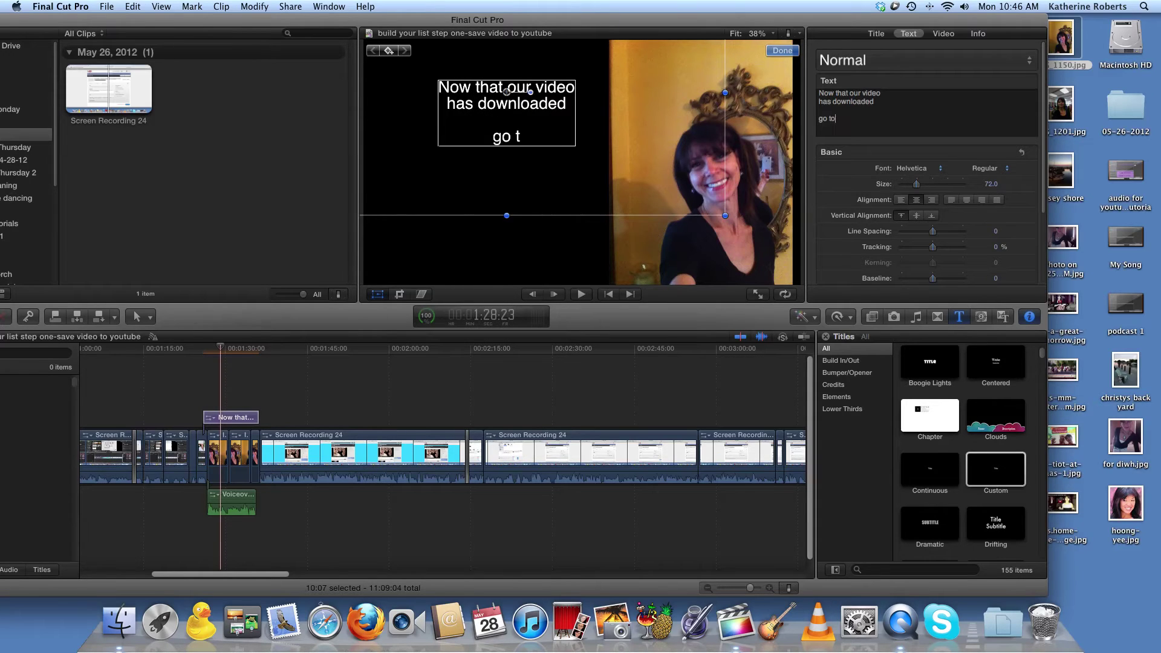
key("Return")
type("www")
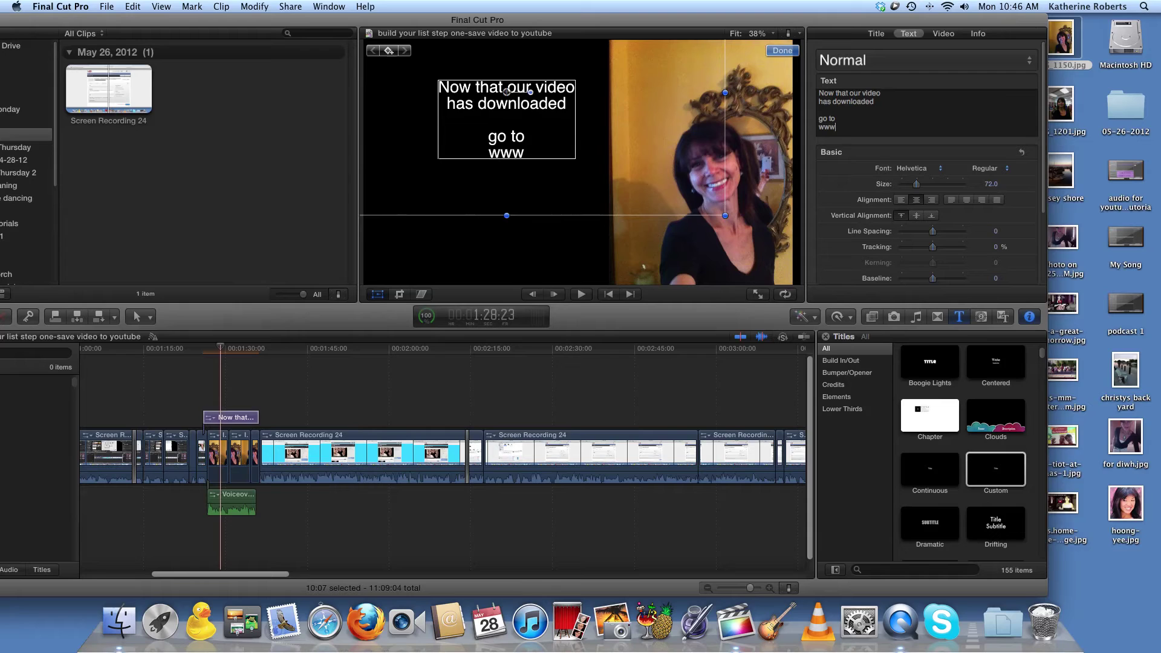
type(".Youtube")
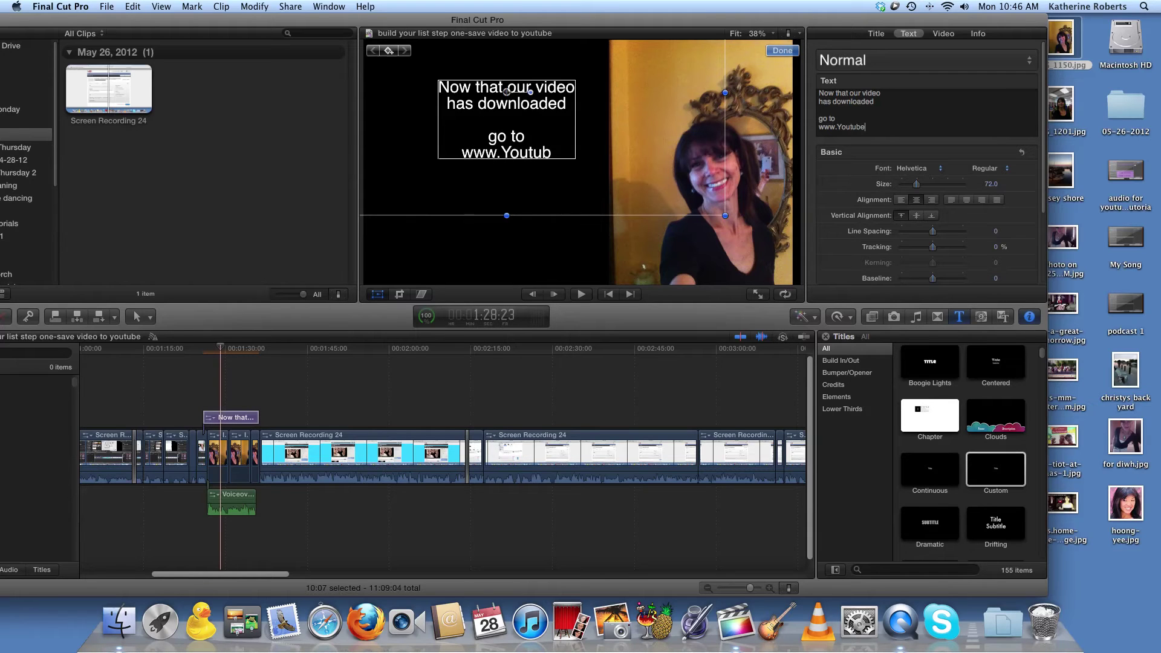
type(".com")
Step: Add the closing line "And we will get started!" to the title after a blank line
key("Return")
key("Return")
type("And ")
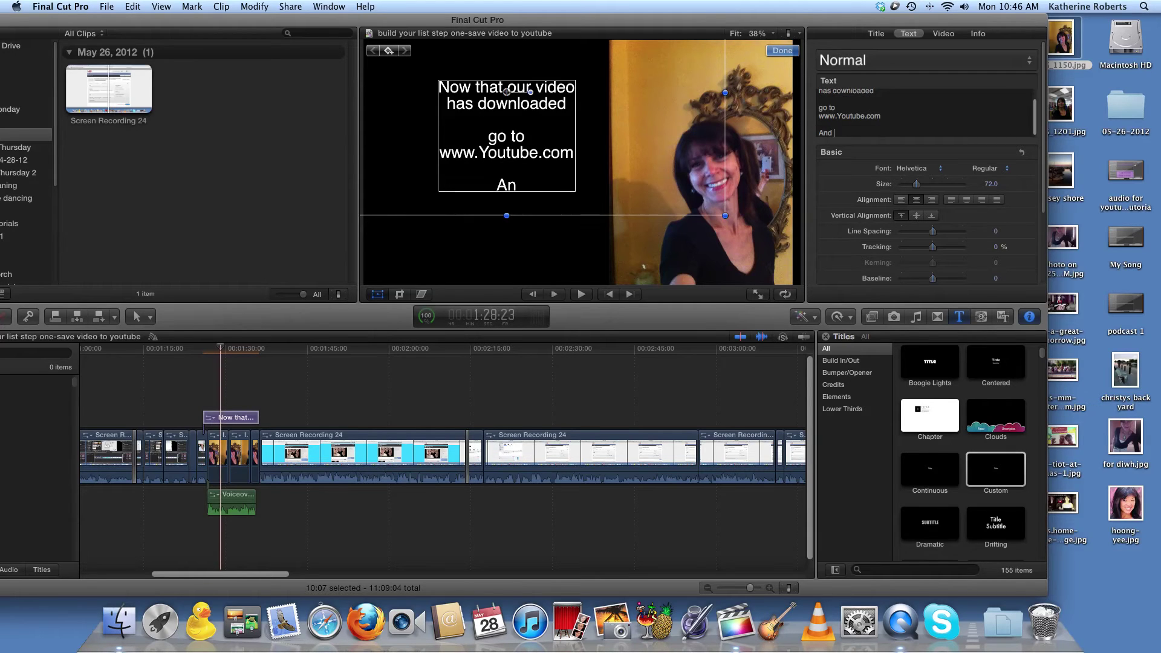
type("we will g")
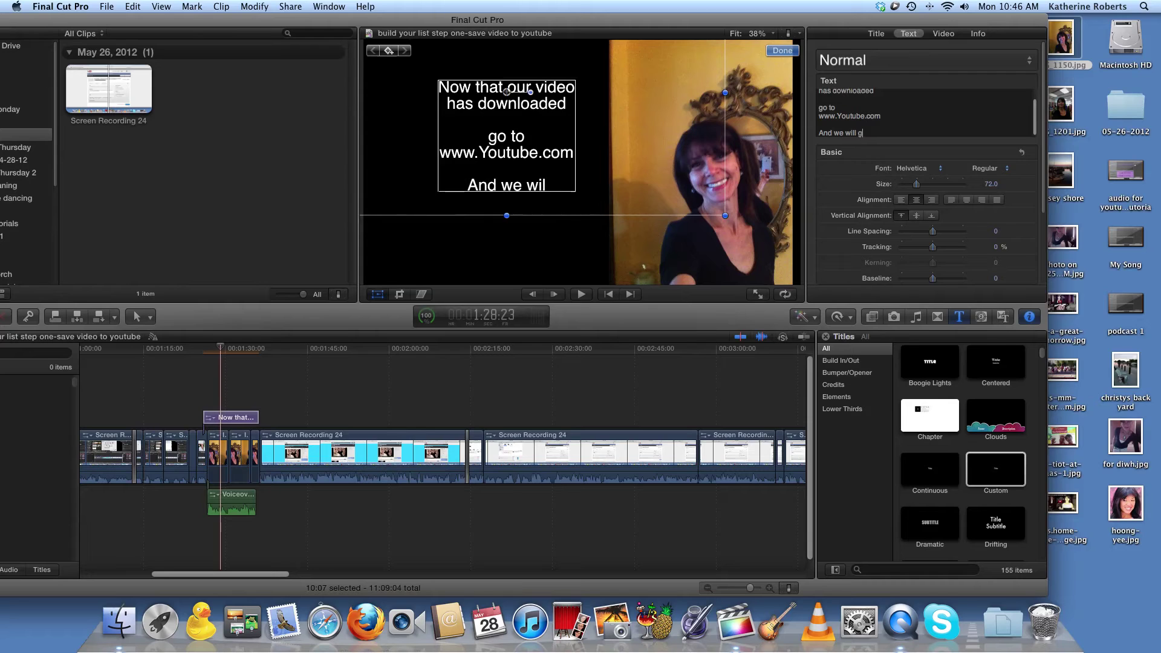
type("et started!")
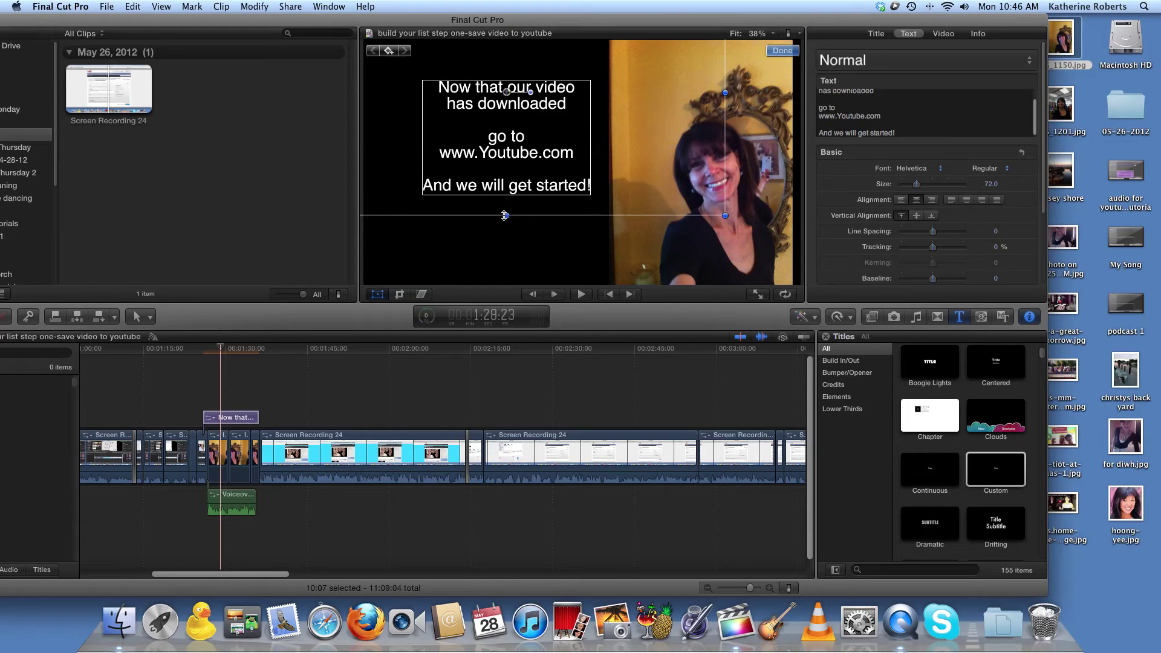
Step: Stretch the title downward to fill more of the frame's height and set its font size to 84
left_click_drag(506, 217, 507, 275)
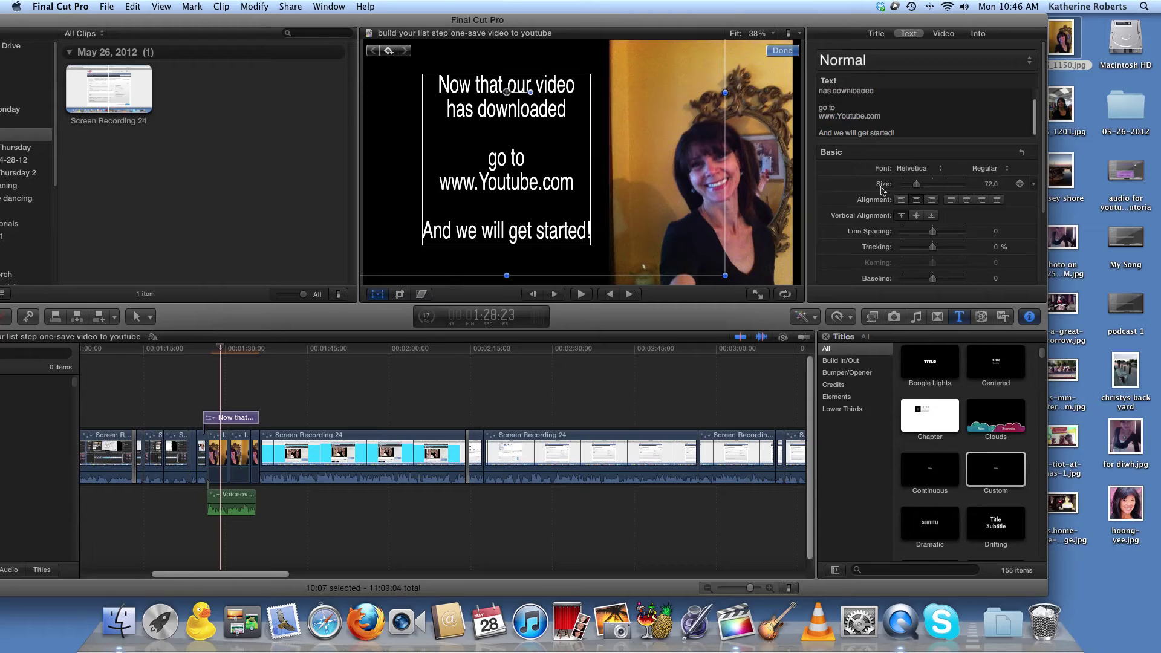
mouse_move(919, 187)
left_mouse_down()
mouse_move(907, 188)
mouse_move(944, 188)
mouse_move(923, 191)
left_mouse_up()
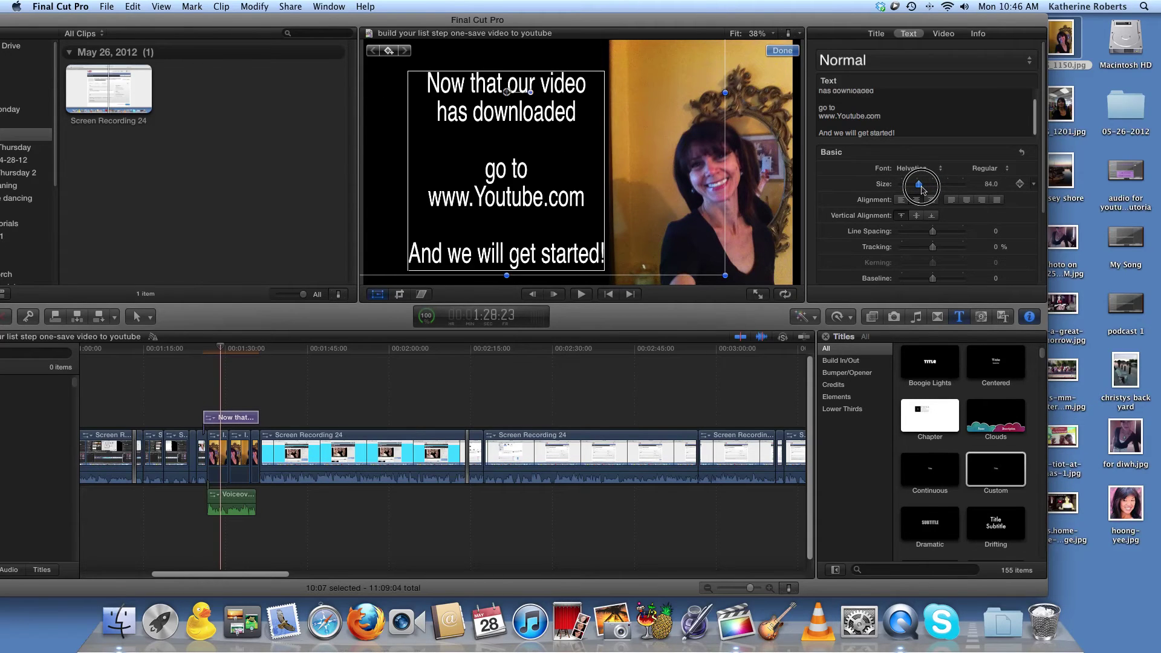
left_click_drag(922, 191, 923, 191)
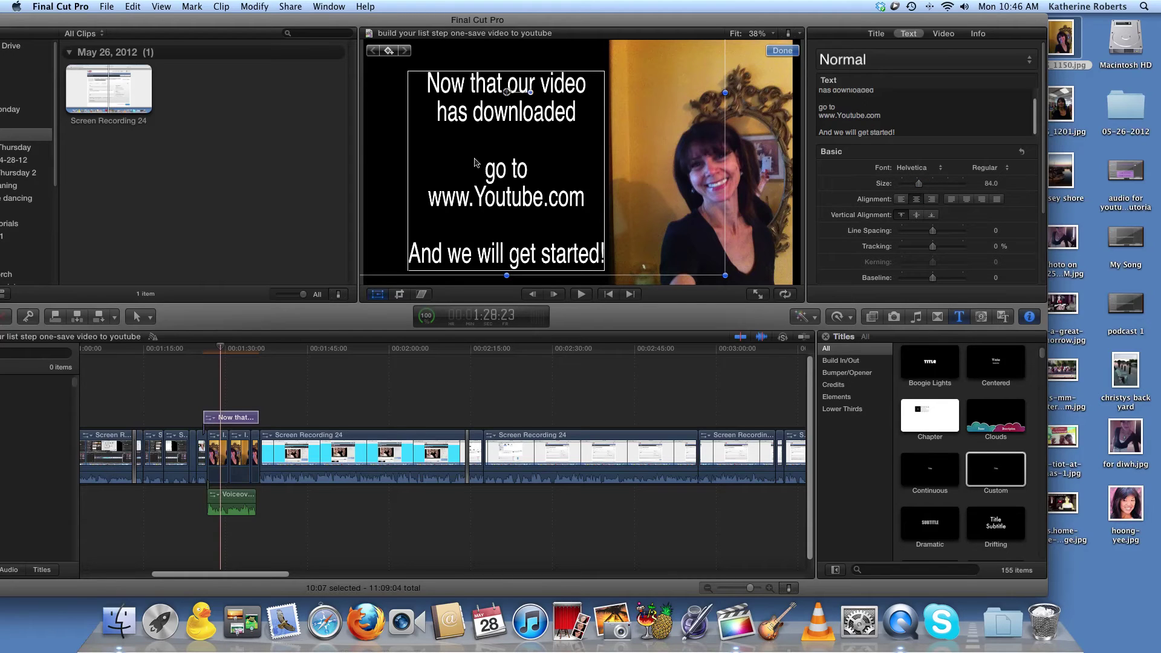
Step: Move the title text slightly up and toward the left edge of the video frame
left_click(486, 140)
left_click(492, 170)
left_click(378, 295)
left_click(378, 295)
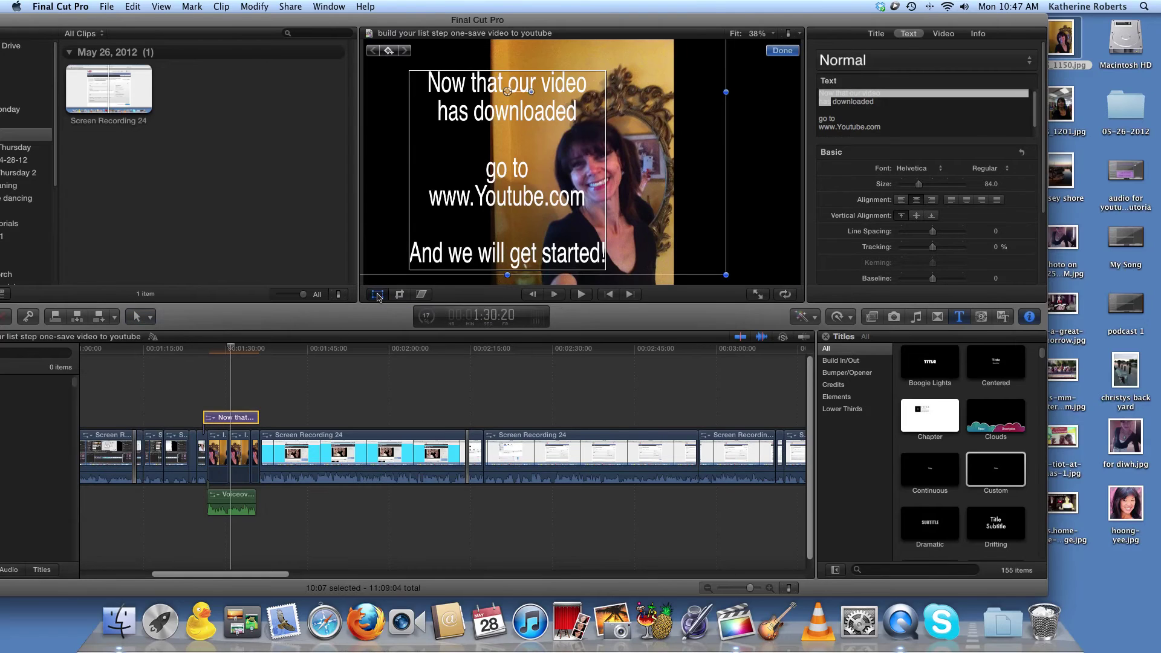
left_click(524, 166)
left_click_drag(524, 166, 482, 158)
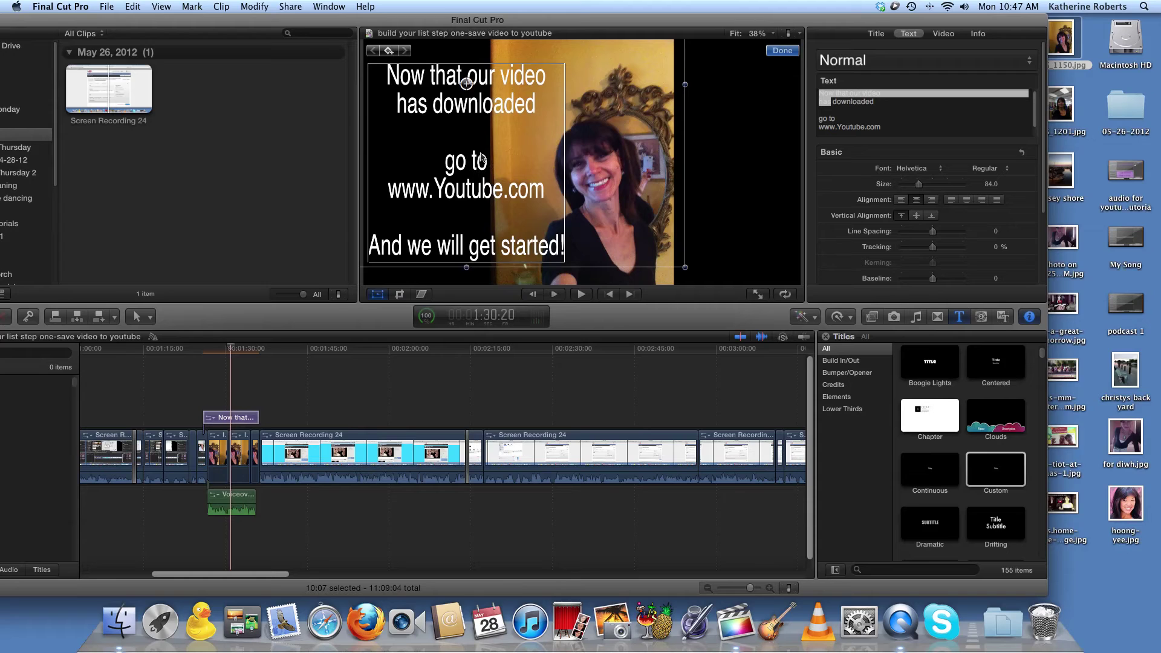
Step: Move the first photo slightly left, closer to the title text, and finish the transform
left_click(213, 465)
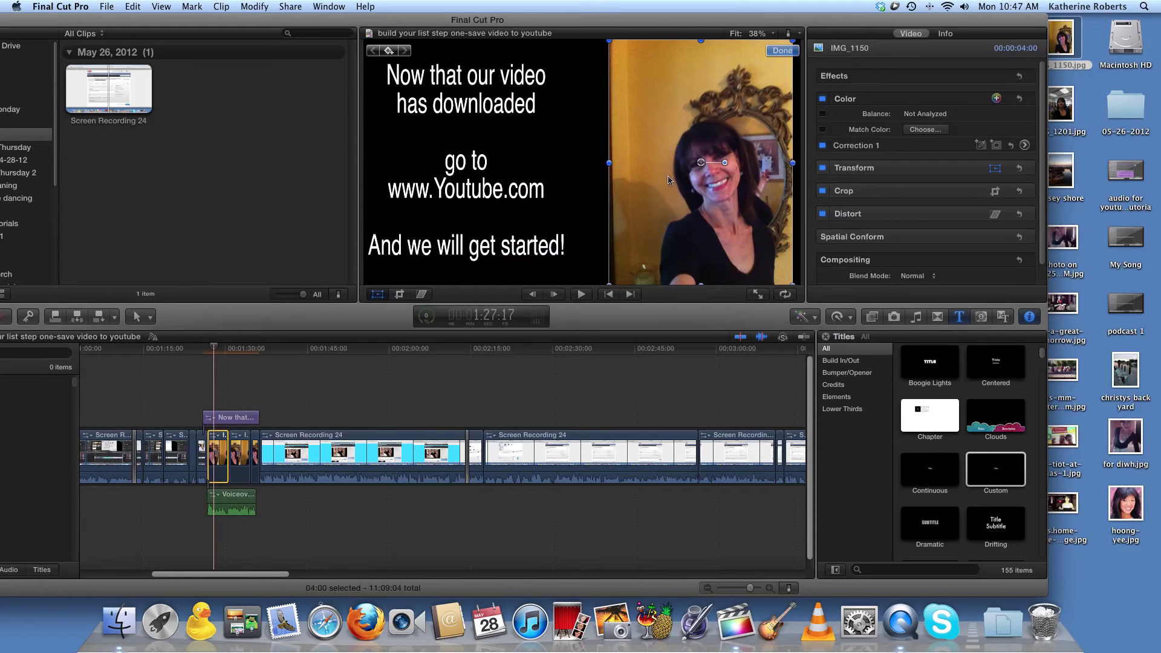
left_click_drag(654, 178, 653, 178)
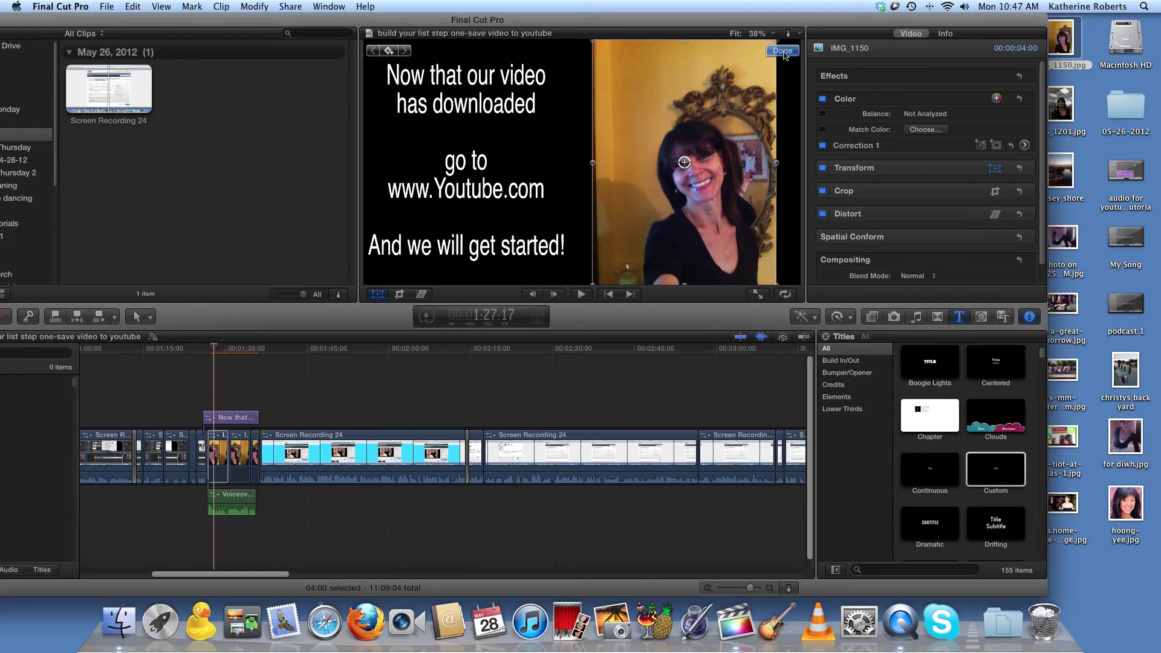
left_click(783, 52)
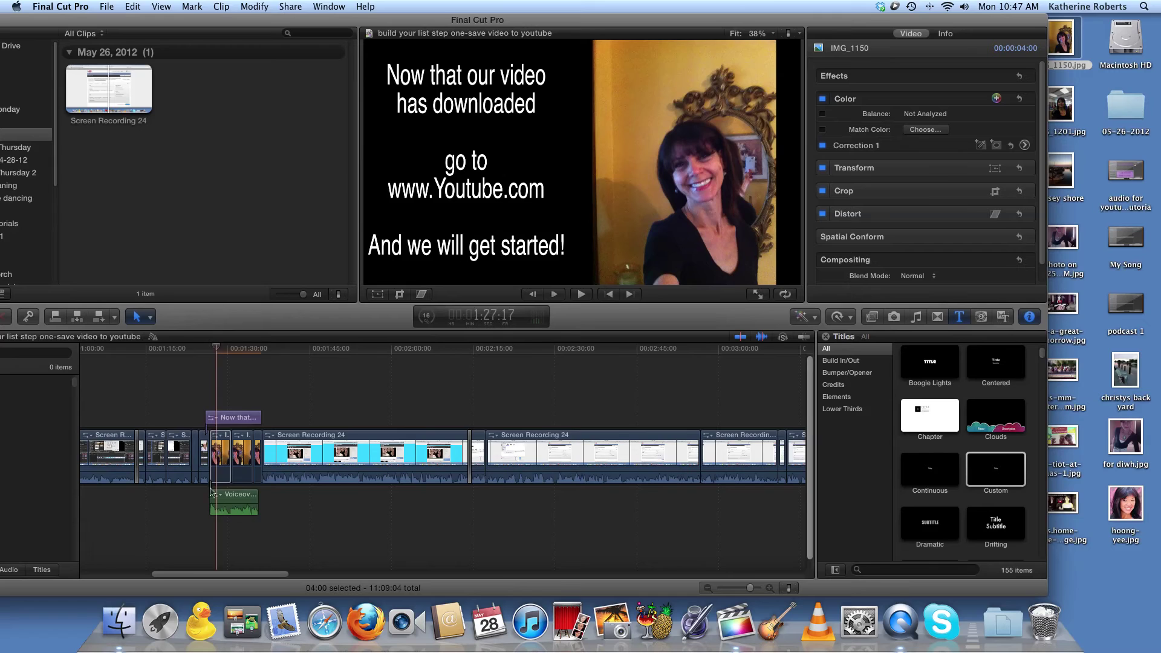
Step: Play back the timeline from just before the first photo through the end of the voiceover
scroll(272, 424, "left", 2)
left_click(224, 463)
key("space")
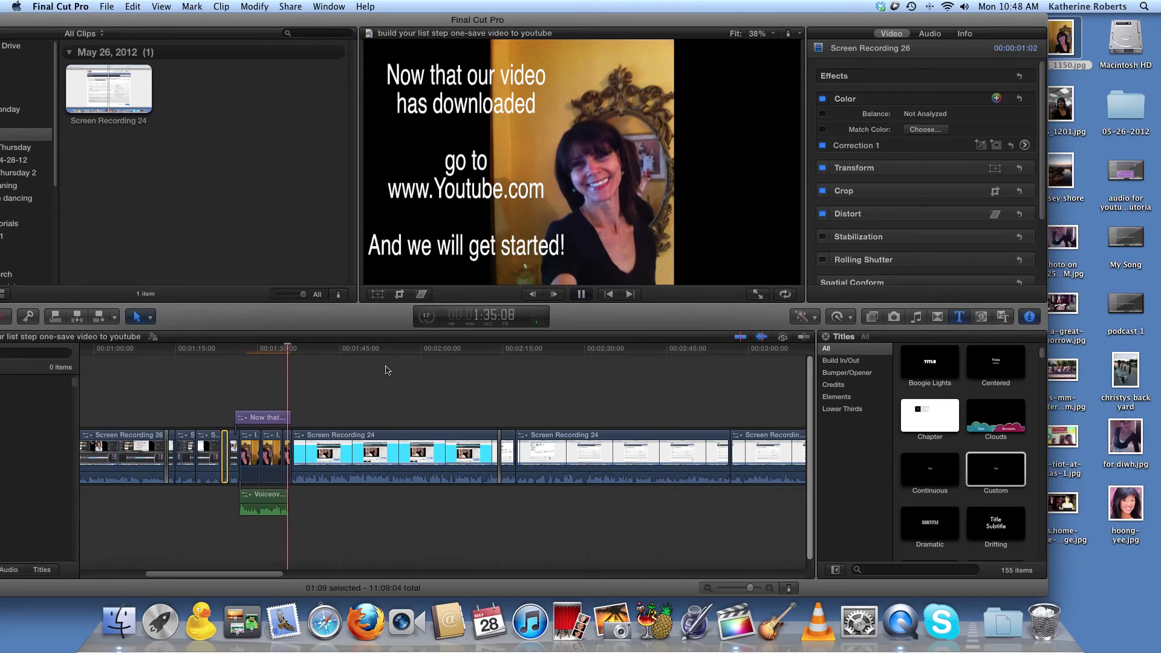
key("space")
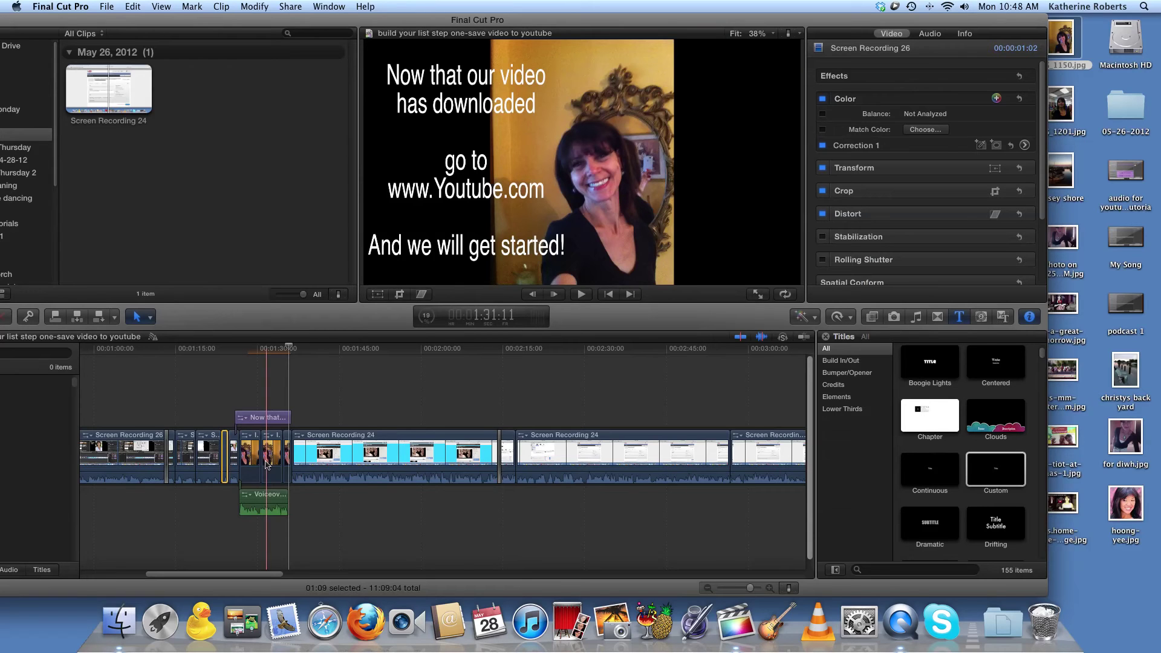
Step: Delete the second and third photo clips and replace them with two duplicates of the repositioned first photo
left_click(276, 464)
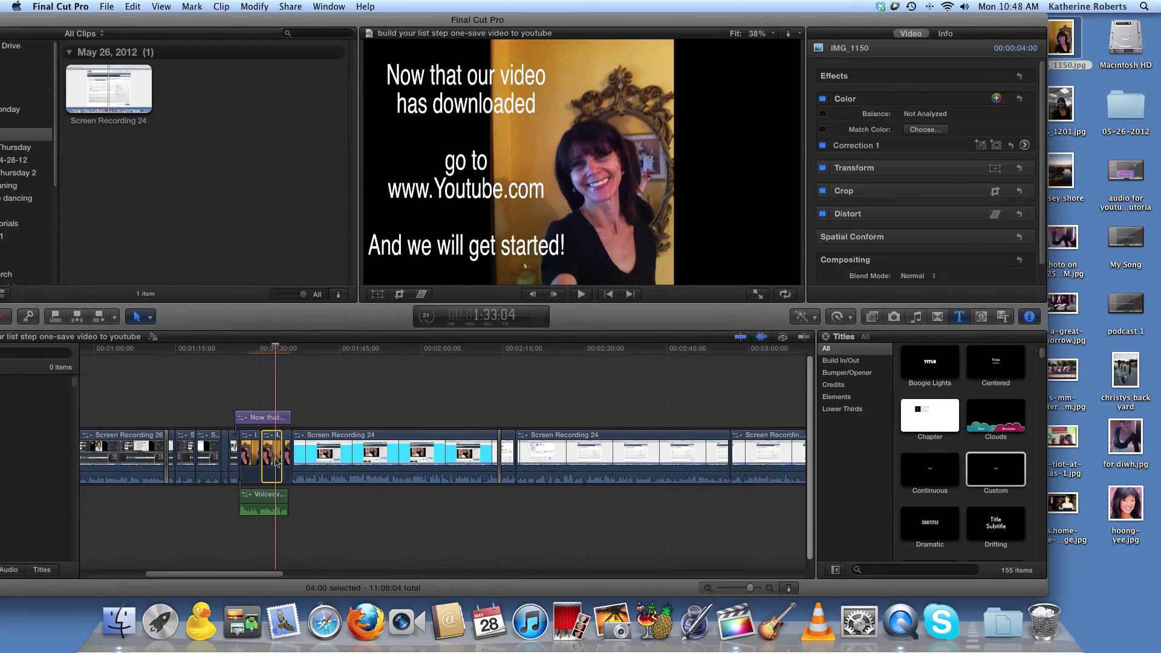
key("Delete")
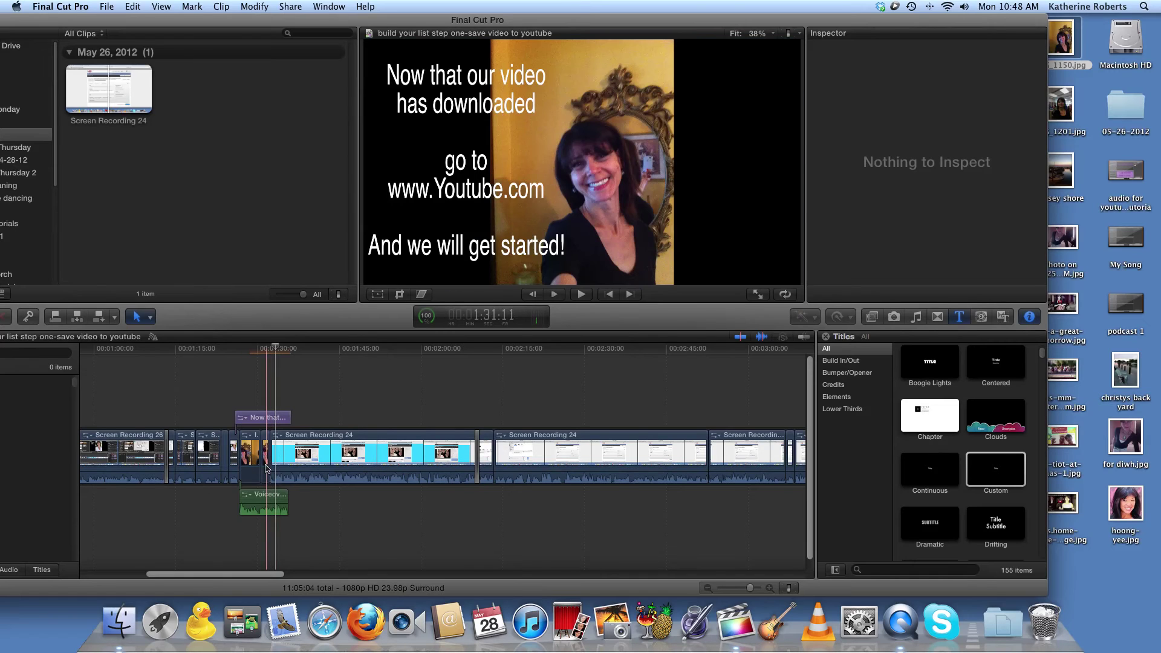
left_click(265, 466)
key("Delete")
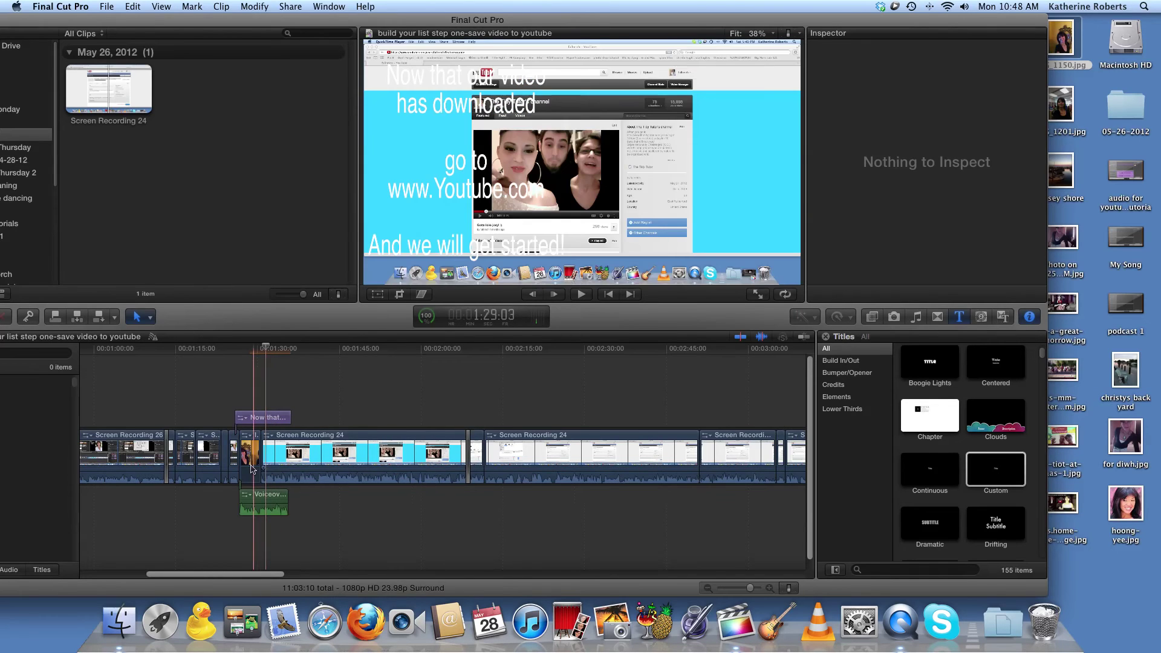
left_click(252, 469)
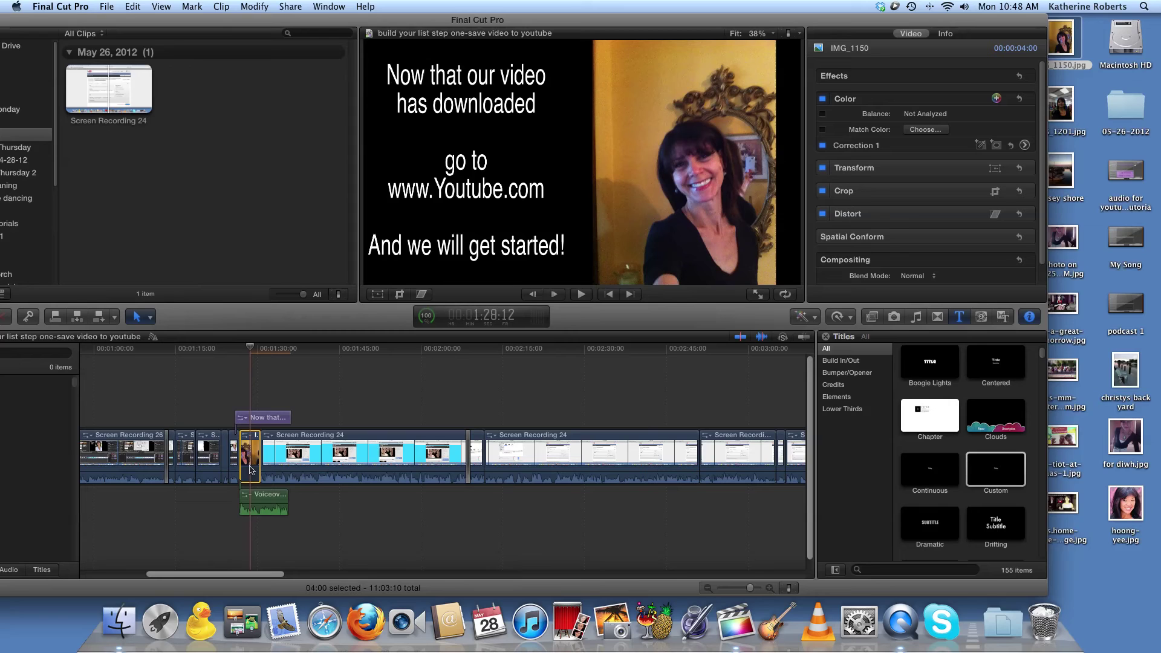
left_click_drag(250, 469, 296, 461)
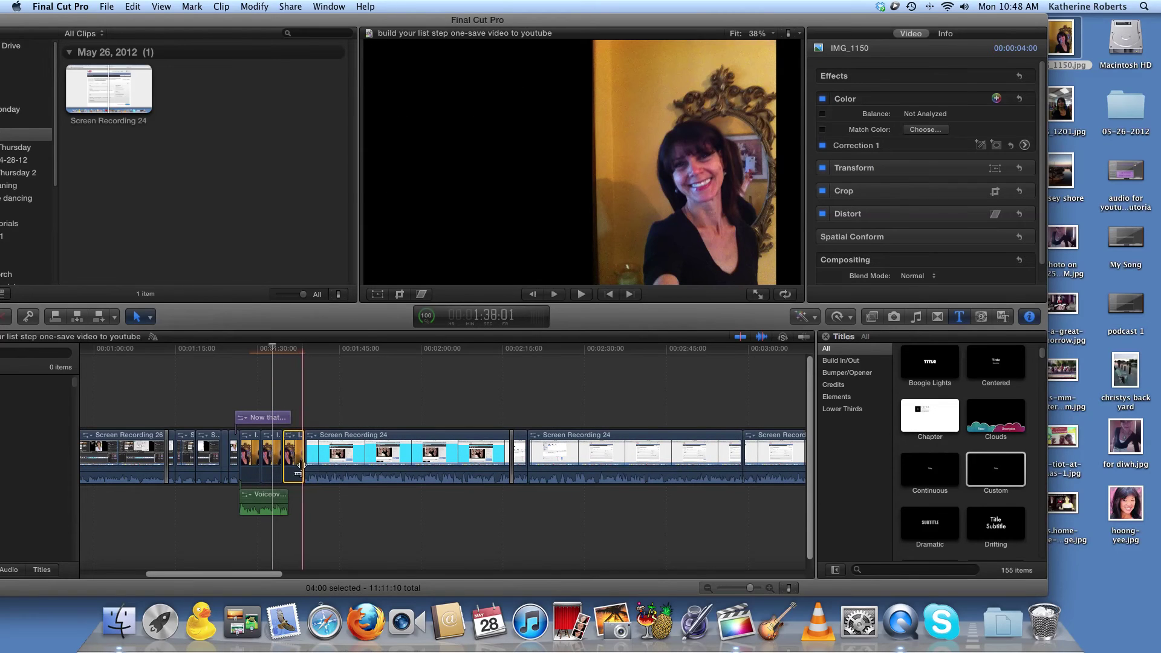
Step: Cut the third photo clip where the voiceover ends and delete the excess portion
left_click(280, 475)
left_click(288, 479)
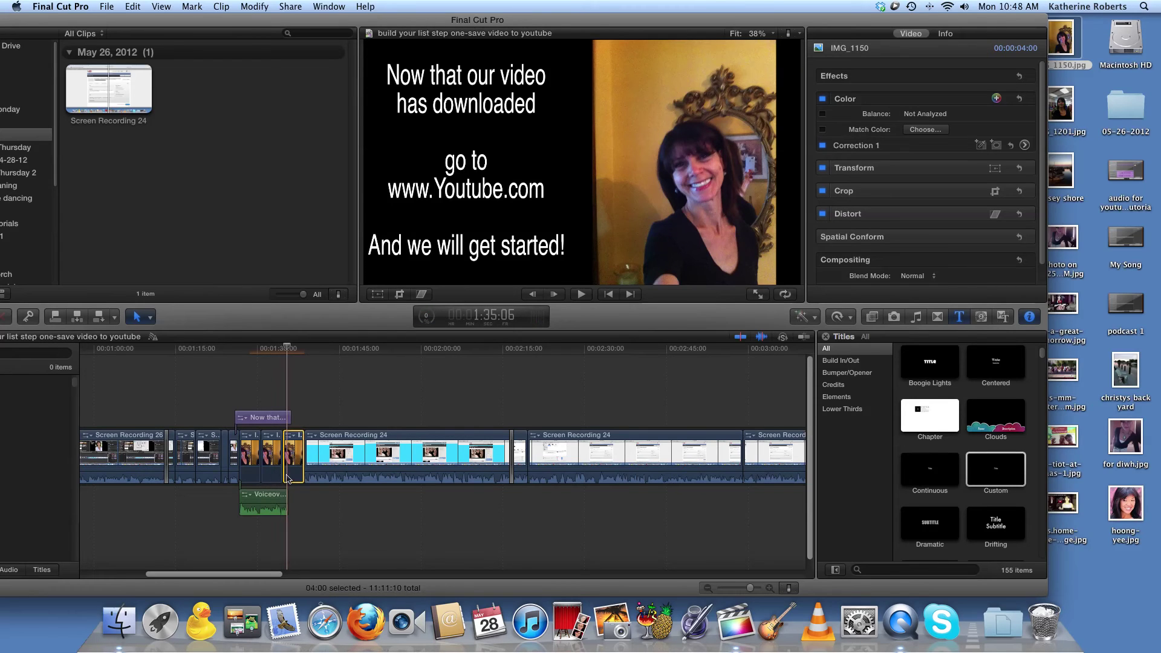
left_click_drag(287, 479, 287, 476)
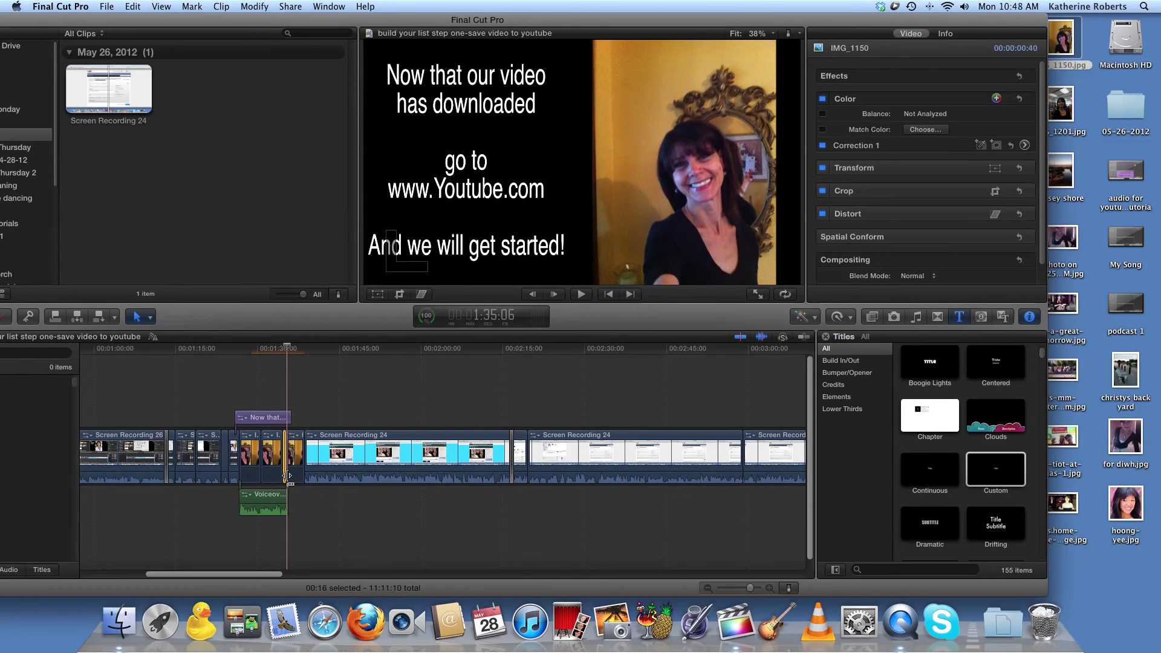
left_click(299, 469)
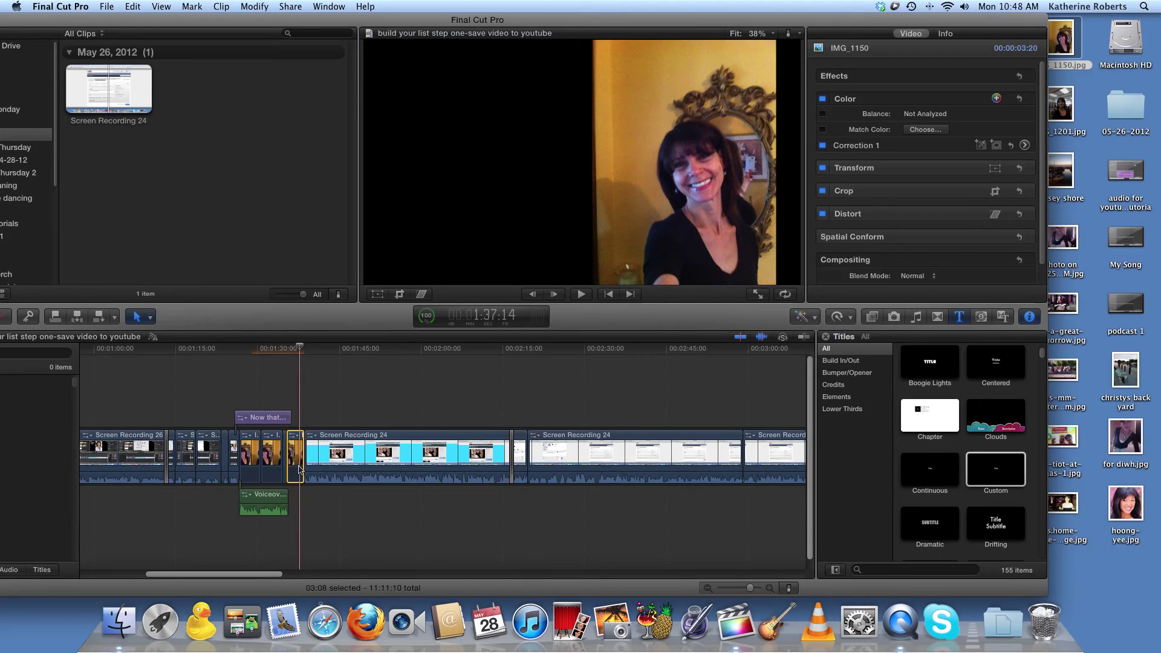
key("Delete")
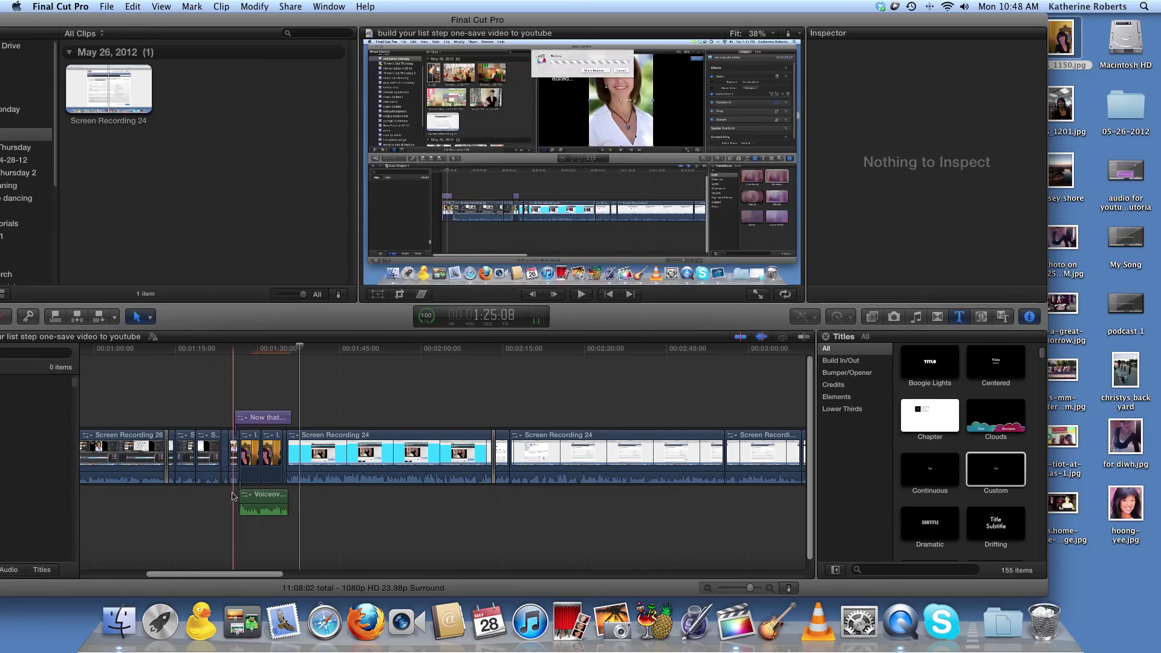
Step: Align the title clip above the photos so it spans the same stretch of timeline as the photos and voiceover
left_click(261, 418)
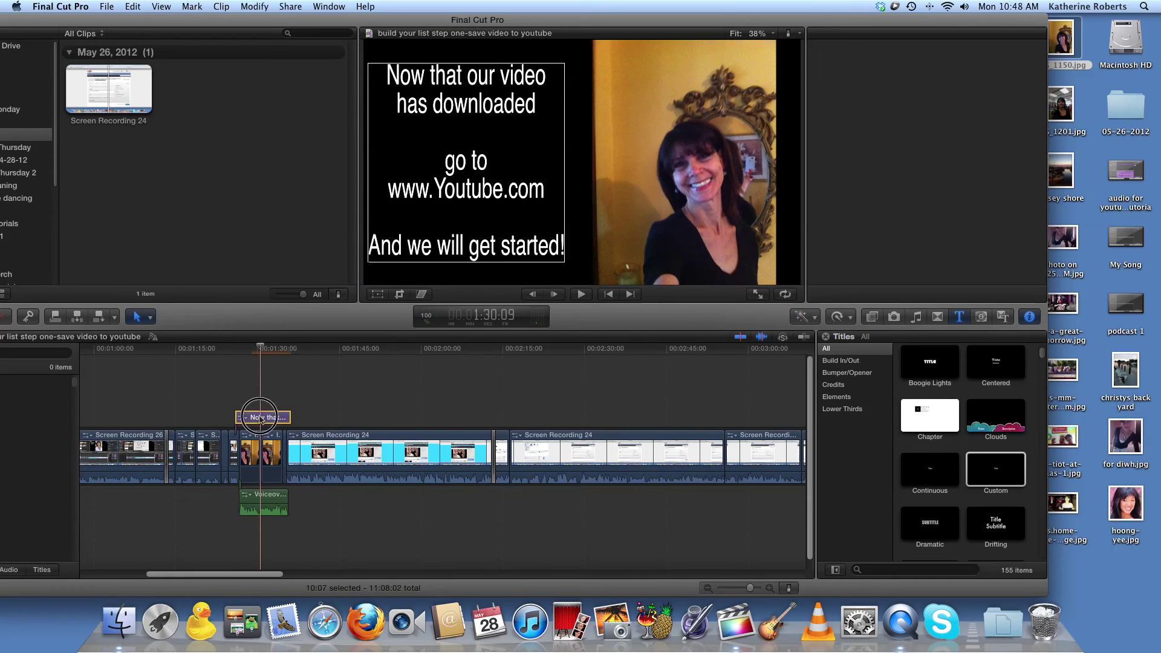
left_click_drag(273, 419, 286, 418)
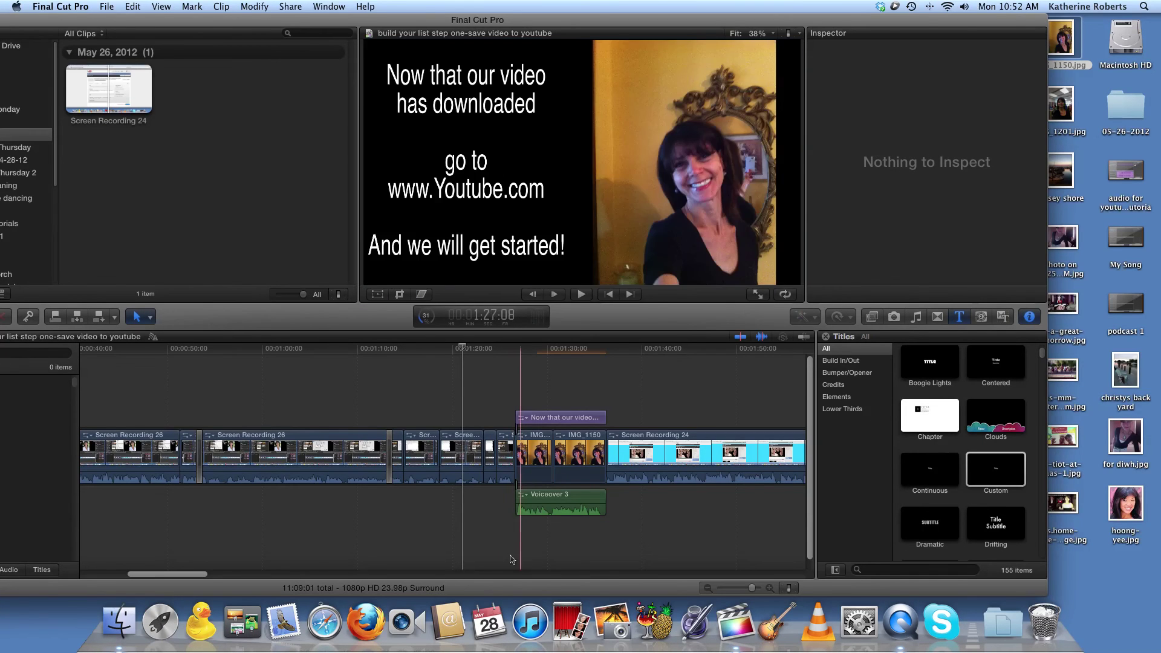
left_click(520, 507)
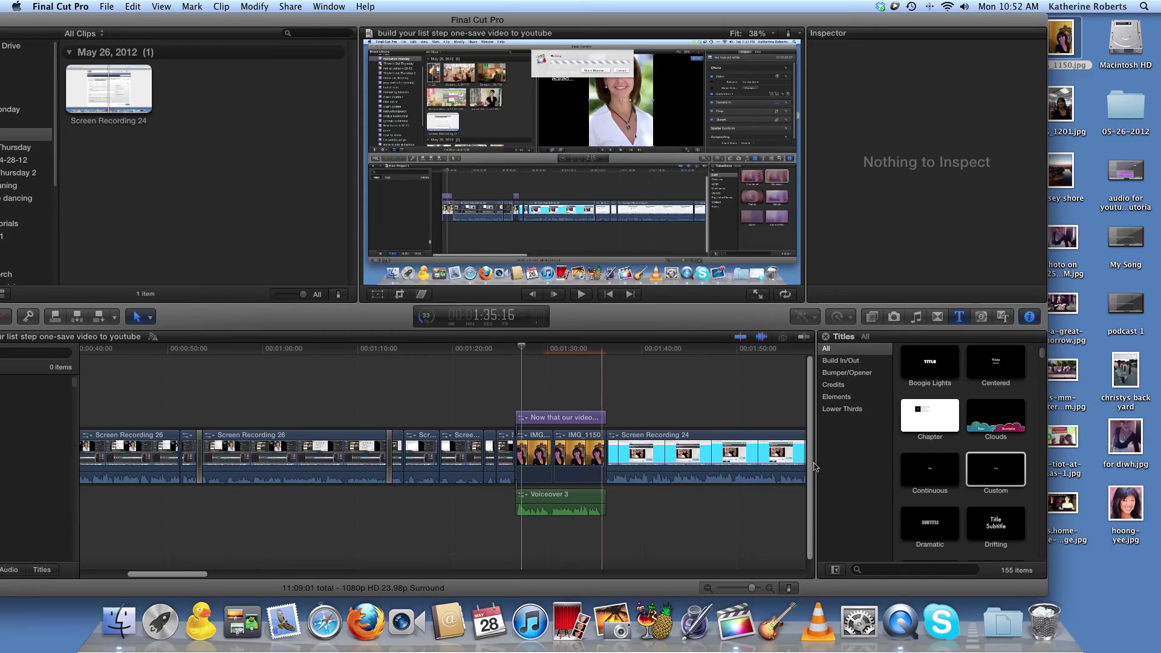
Step: Add a Gaussian blur transition at the start of the first photo and another at the end of the last photo
left_click(938, 318)
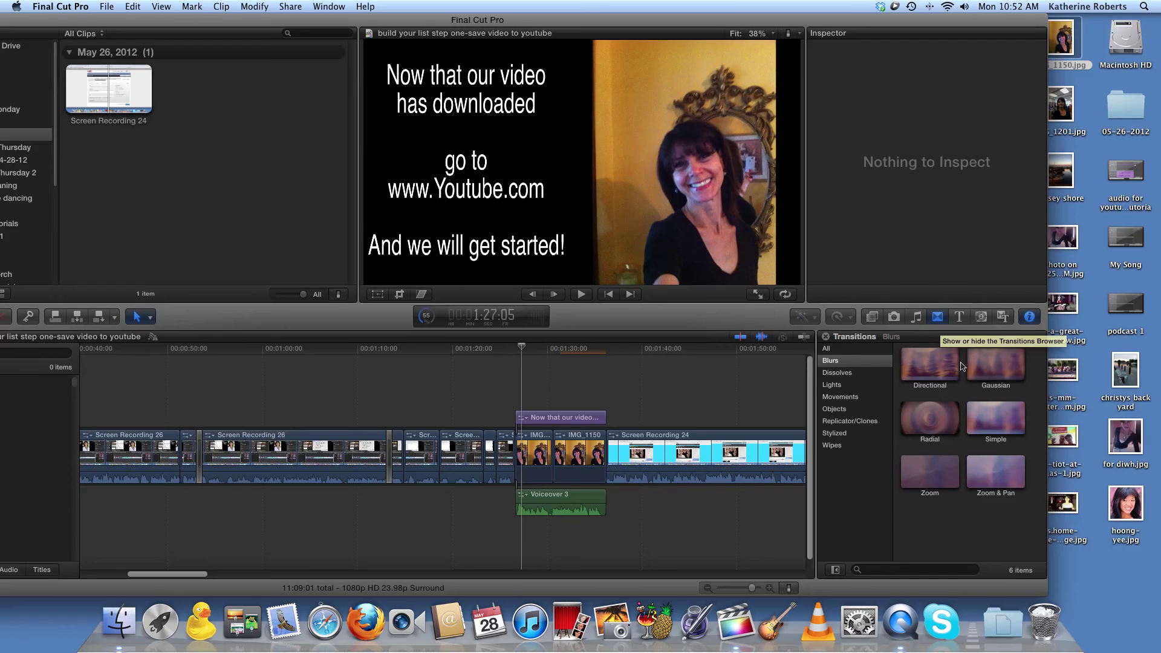
left_click(998, 369)
left_click_drag(998, 367, 516, 455)
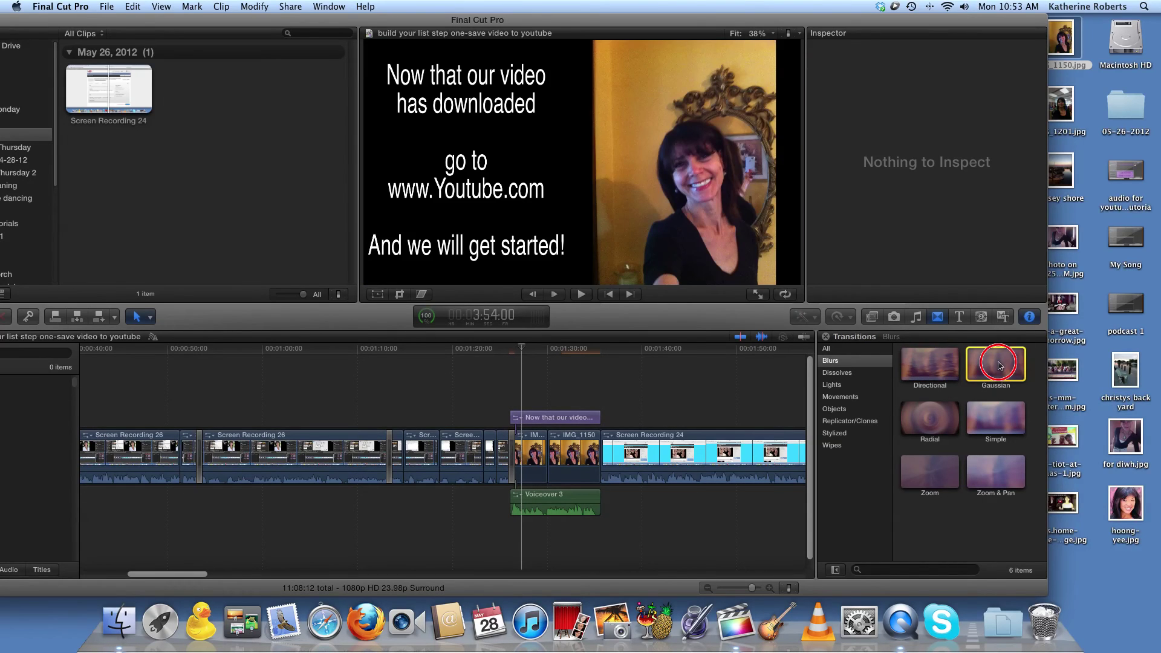
left_click_drag(1000, 366, 598, 457)
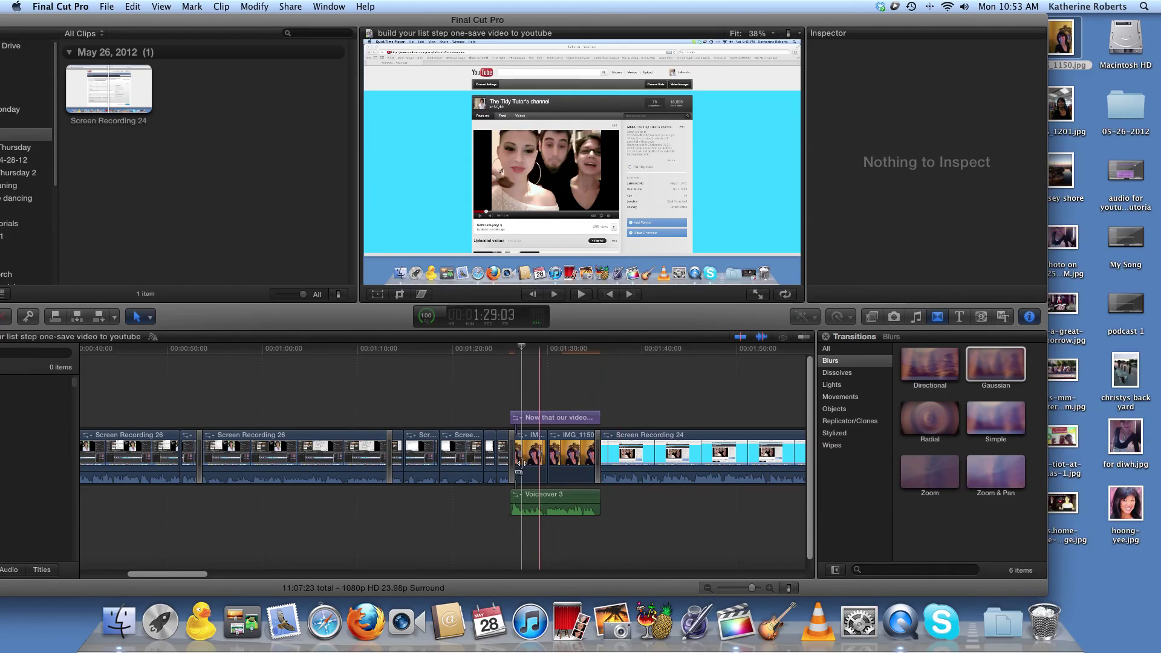
Step: Play back the timeline from just before the first photo until shortly after the closing blur transition
left_click(498, 468)
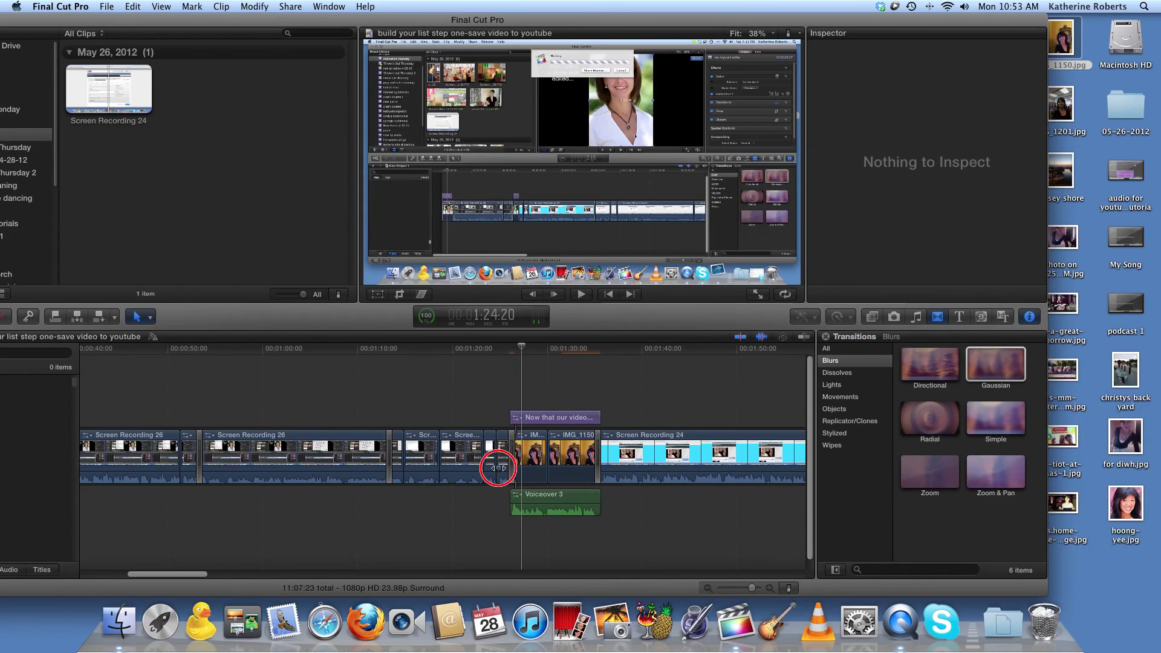
left_click(498, 475)
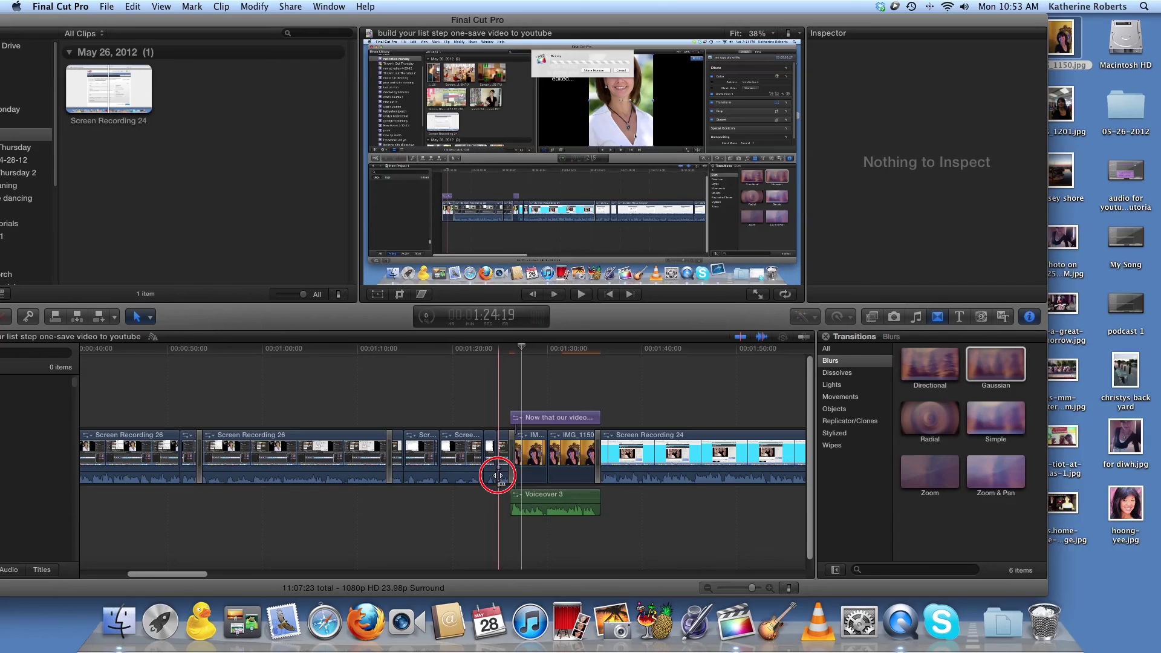
key("space")
left_click(489, 469)
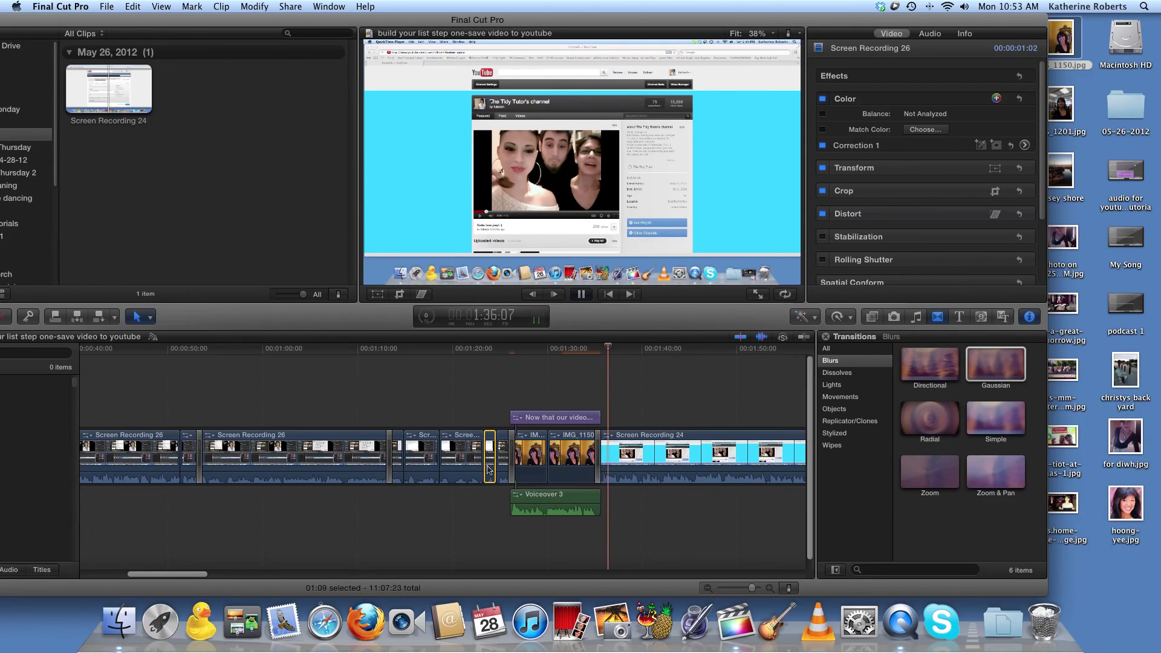
key("space")
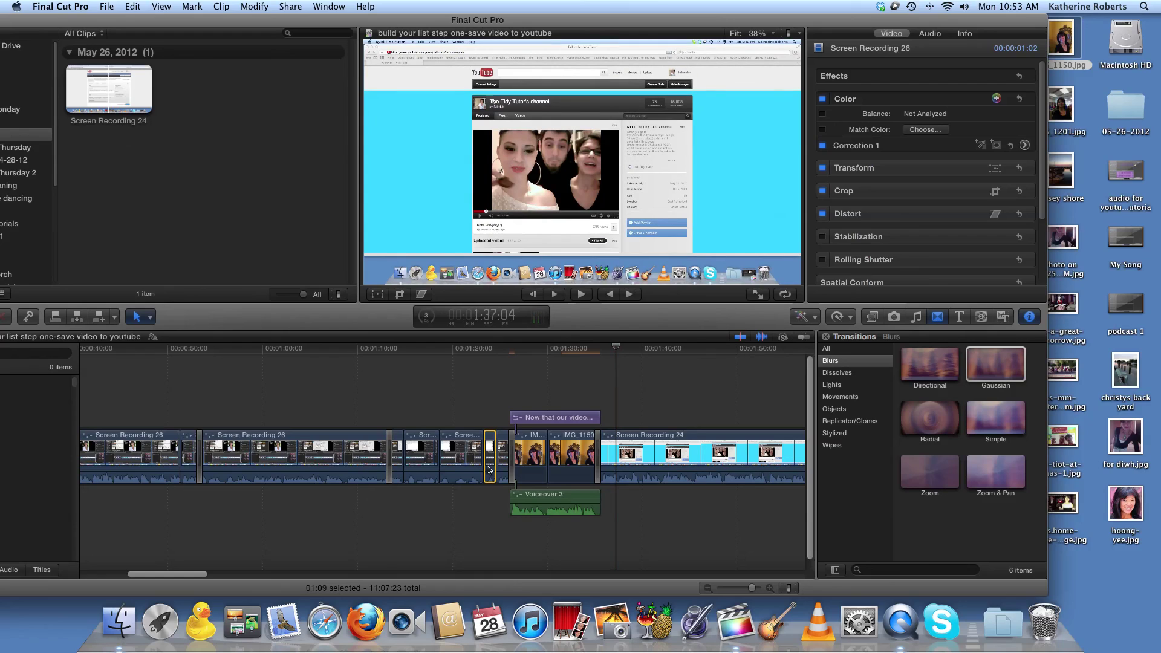